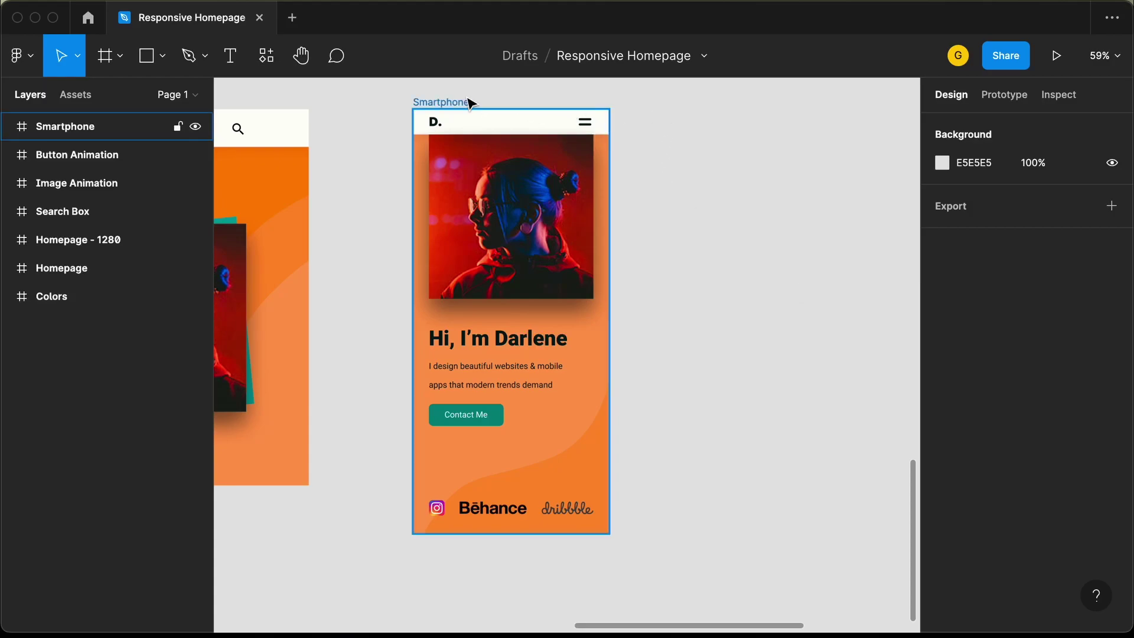
Step: Duplicate the Smartphone frame and place the copy beside the original on its right side
scroll(576, 177, "up", 3)
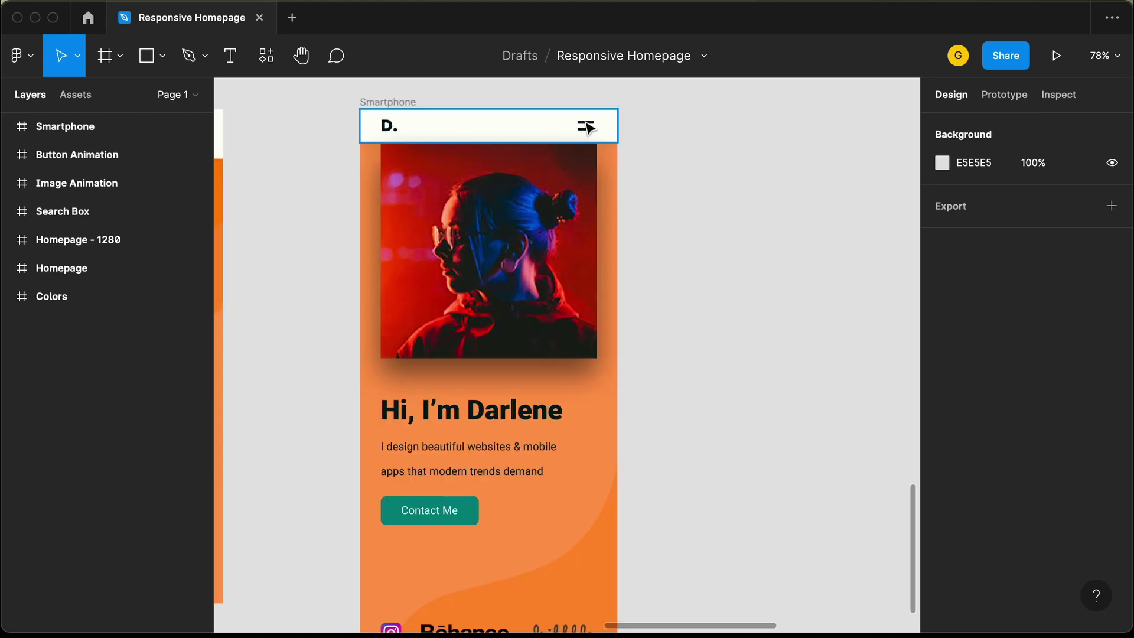
scroll(590, 128, "up", 3)
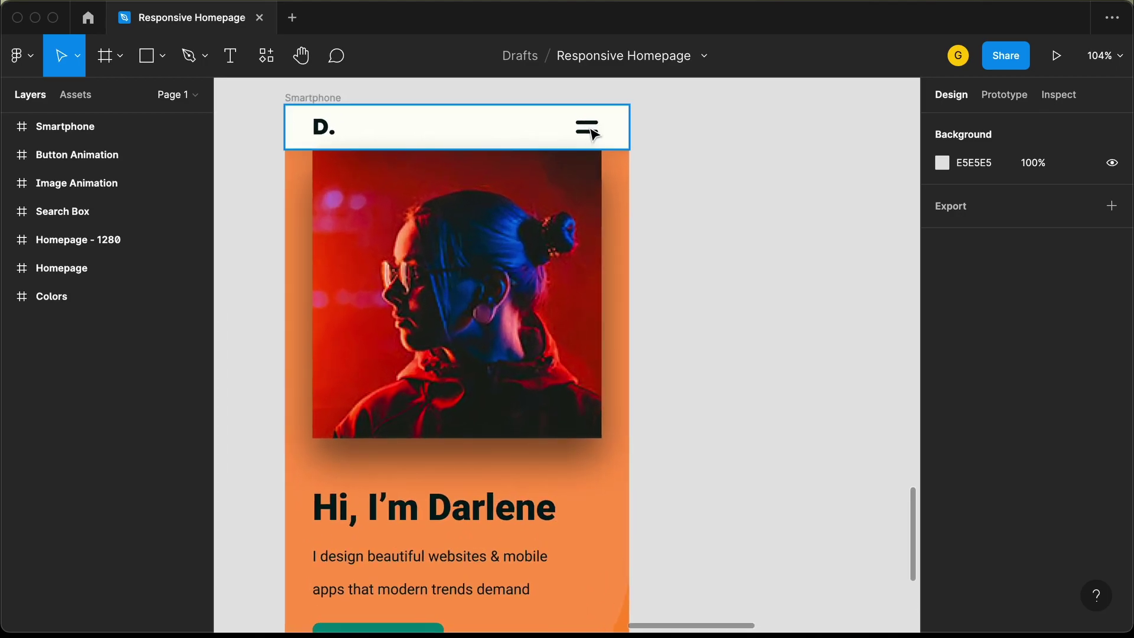
scroll(592, 134, "down", 5)
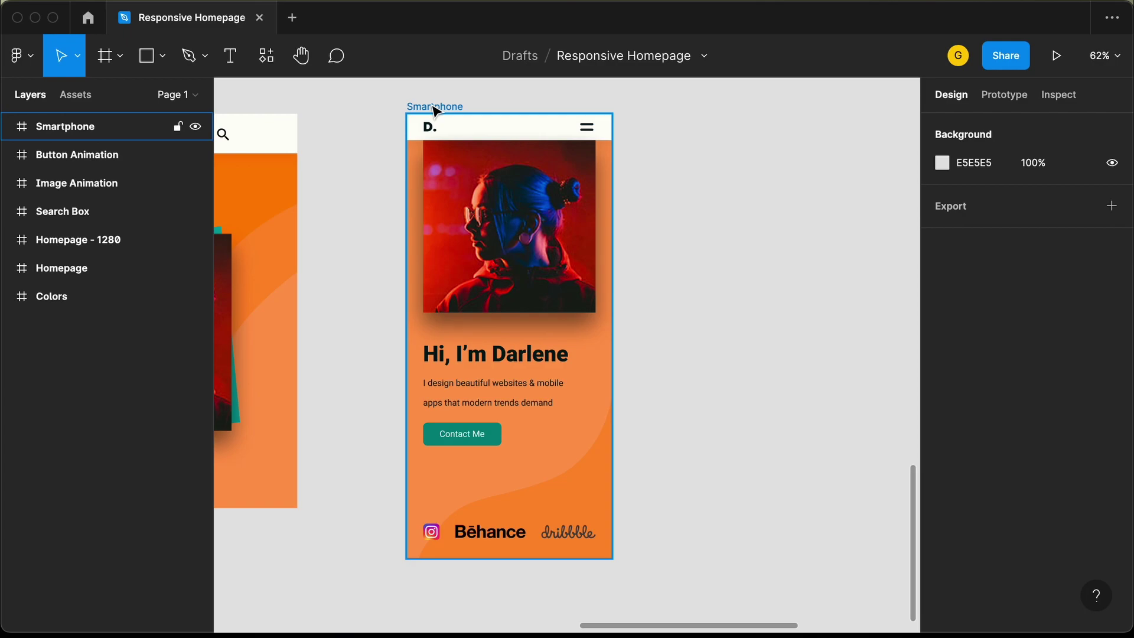
scroll(434, 111, "right", 2)
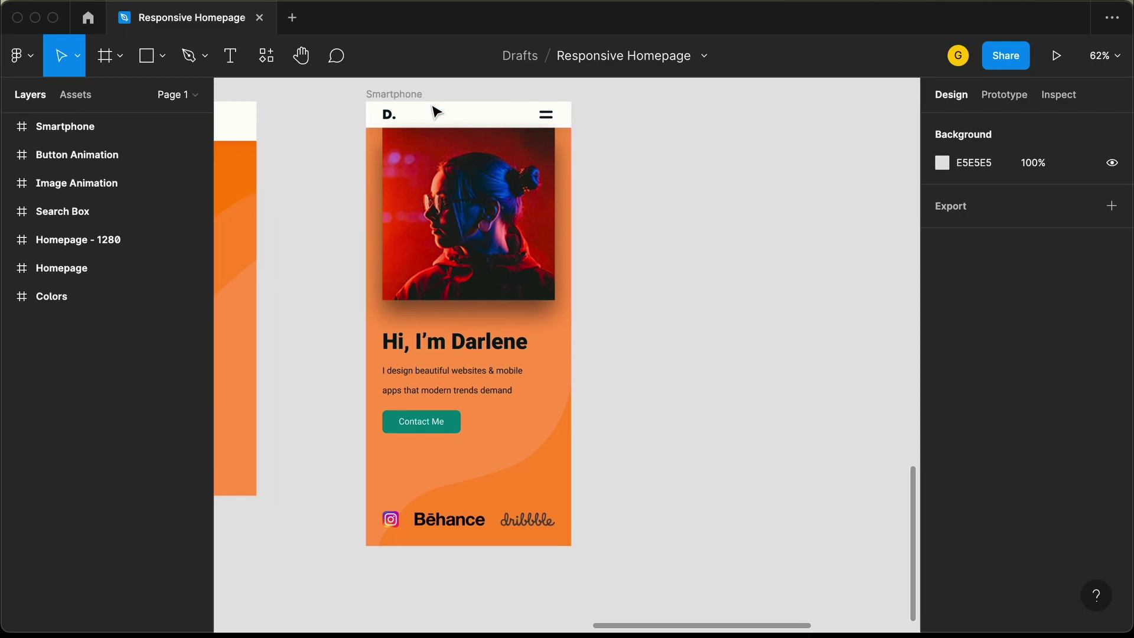
left_click(406, 95)
left_click_drag(407, 95, 700, 96)
scroll(552, 175, "right", 2)
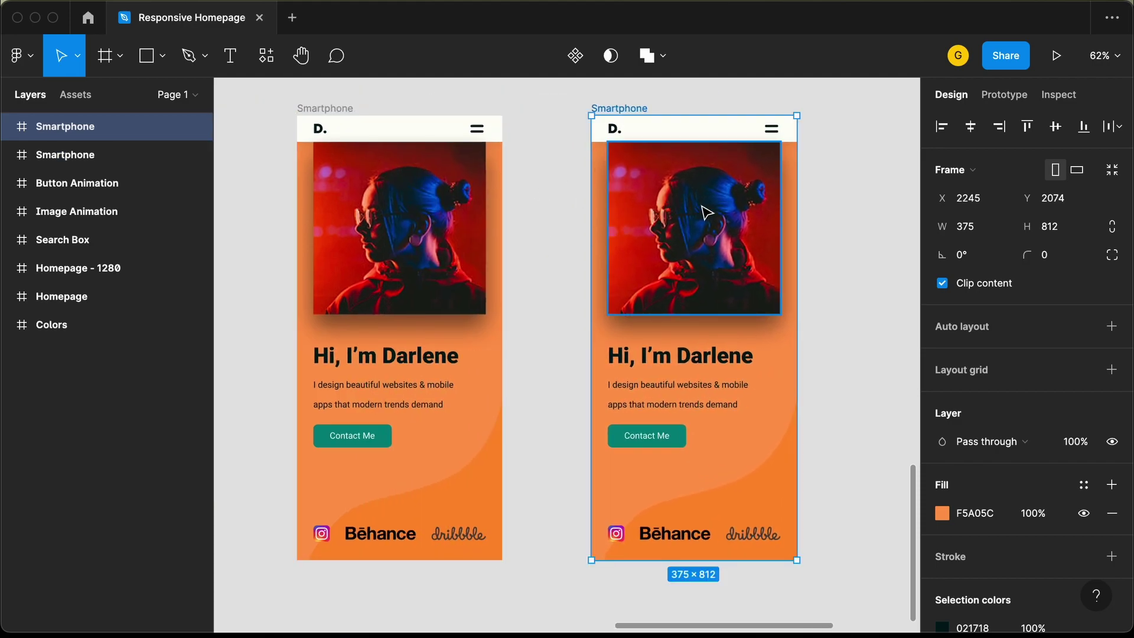
Step: Delete the hero image, heading, description, button, social icons and curved background shape from the copied Smartphone frame, keeping only its navigation
left_click(653, 241)
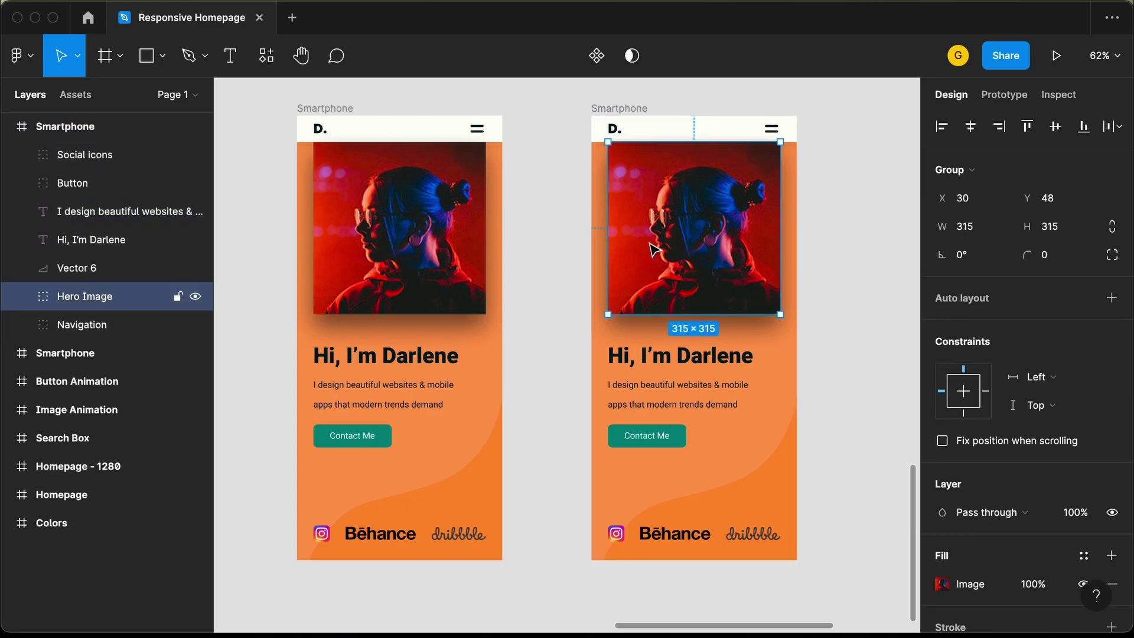
left_click(658, 357, "shift")
left_click(665, 403, "shift")
left_click(647, 436, "shift")
left_click(618, 537, "shift")
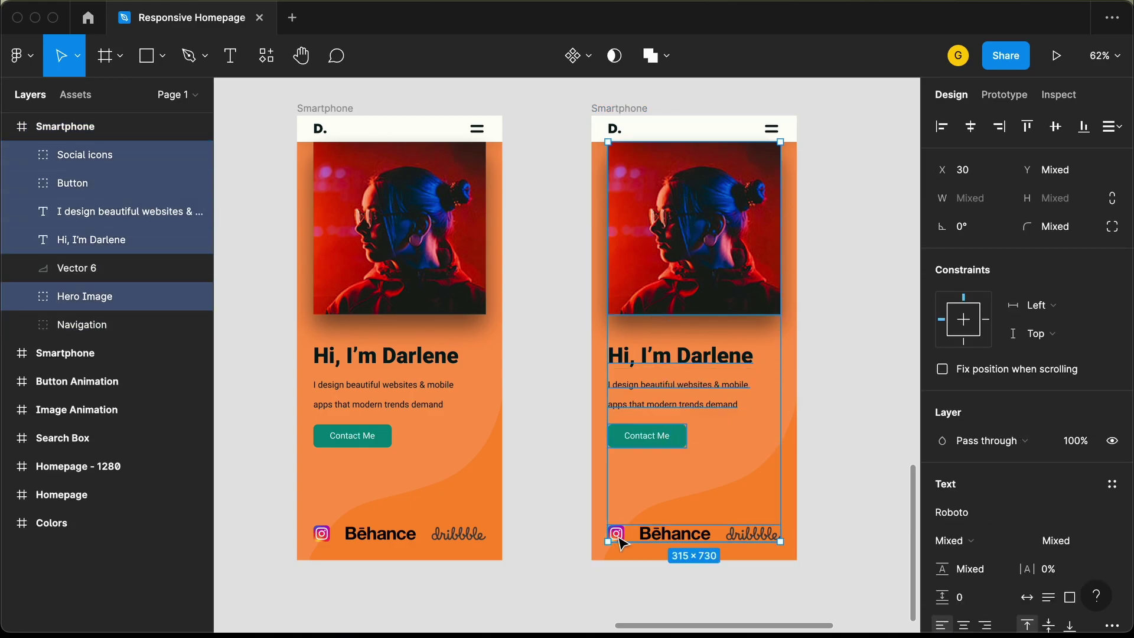
left_click(789, 498, "shift")
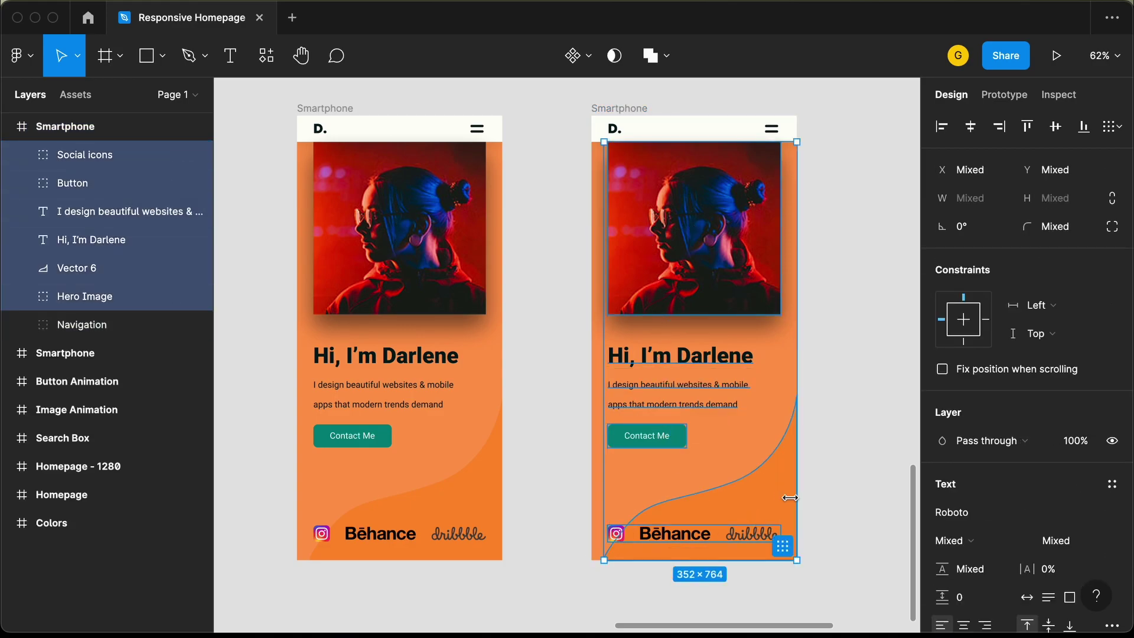
key("Delete")
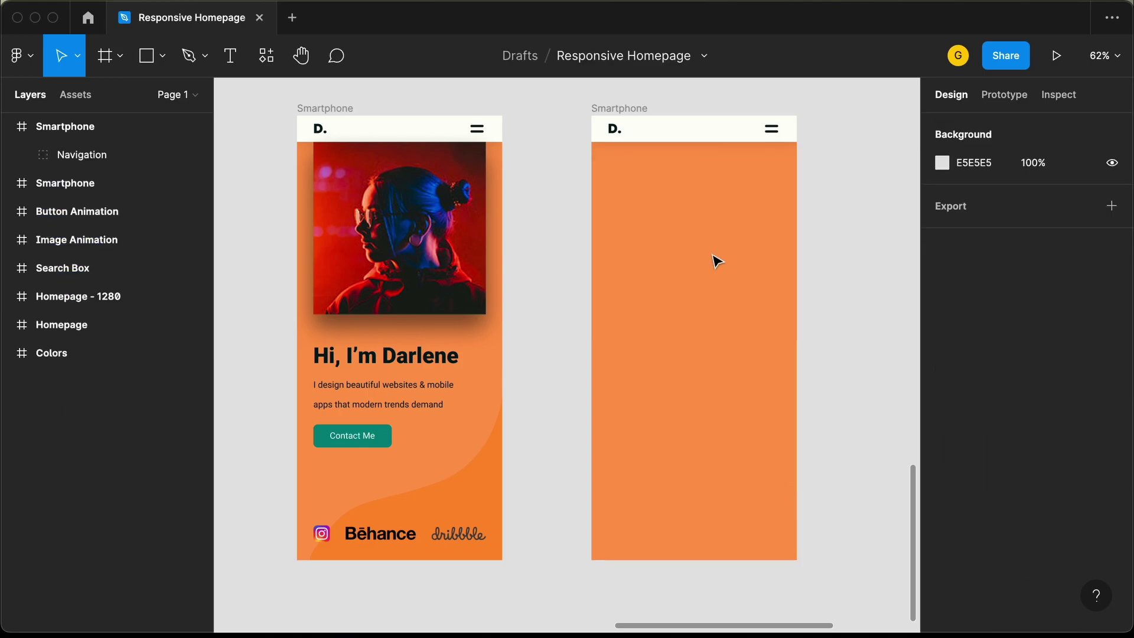
Step: Change the copied Smartphone frame's fill to the off-white document color
left_click(633, 110)
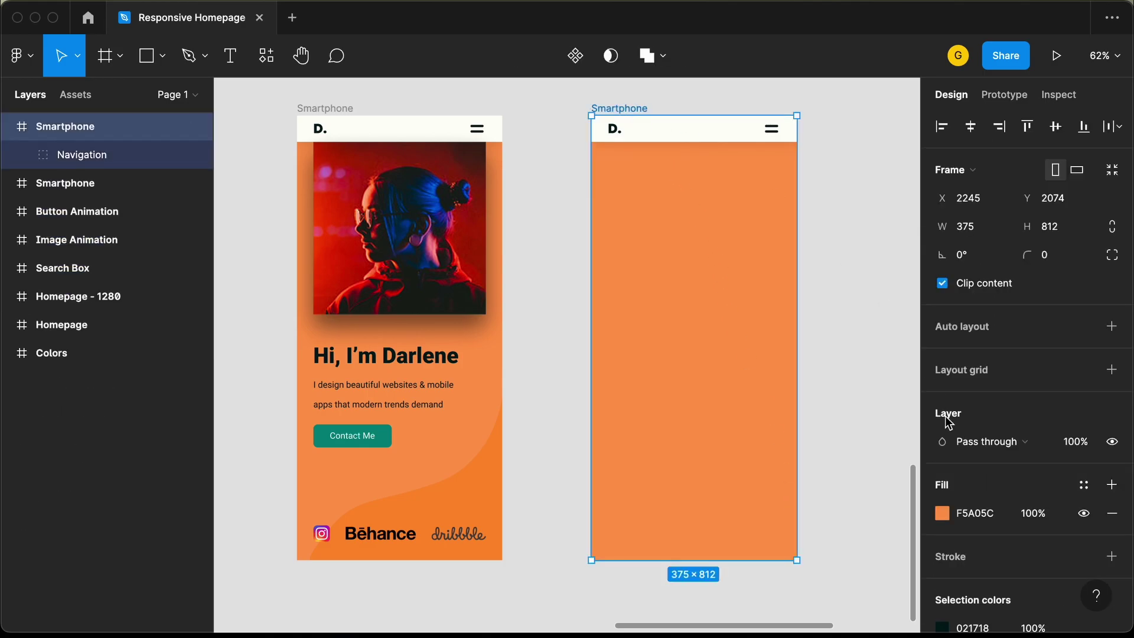
left_click(944, 514)
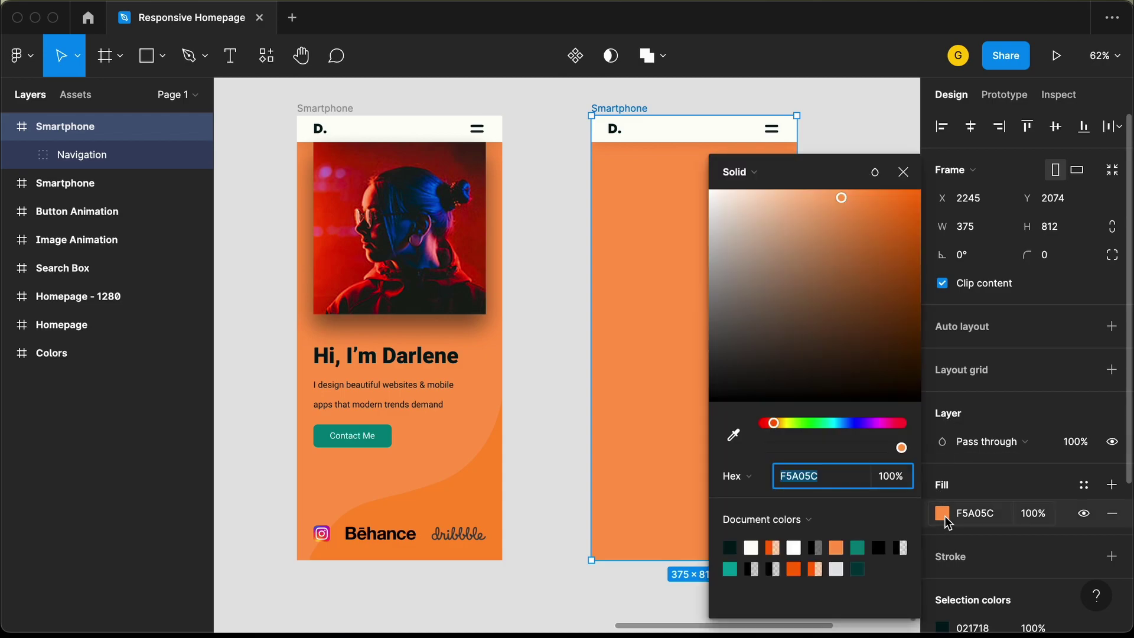
left_click(758, 546)
key("Escape")
key("Escape")
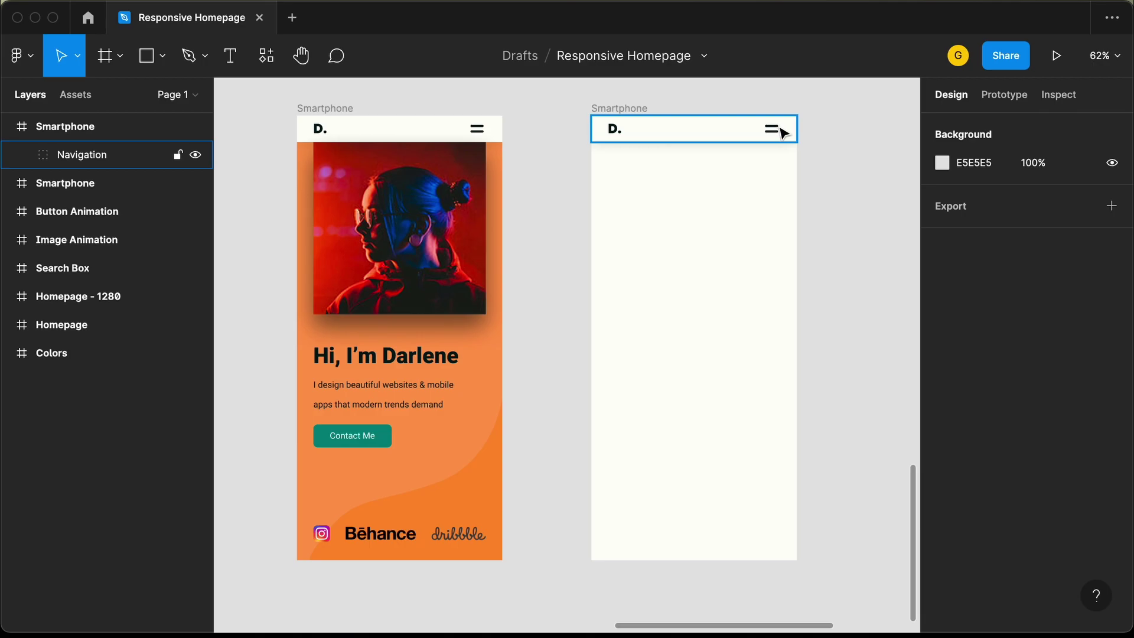
Step: Rotate Rectangle 11, the upper bar of the copied frame's Menu Icon, to 45°
scroll(783, 132, "up", 10)
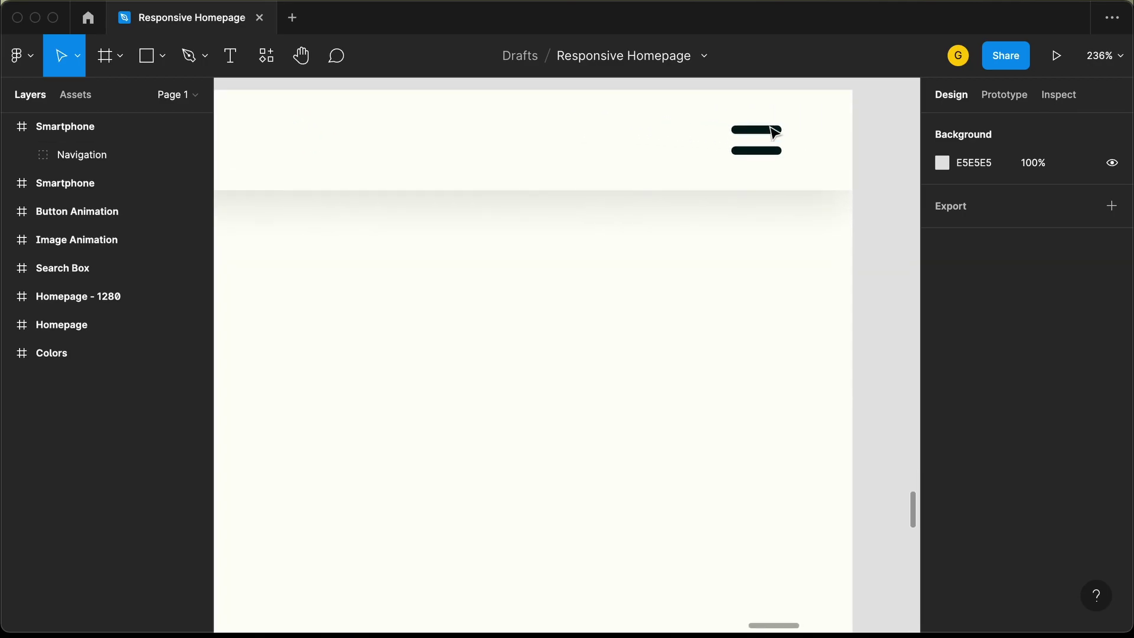
left_click(743, 143)
left_click(743, 143)
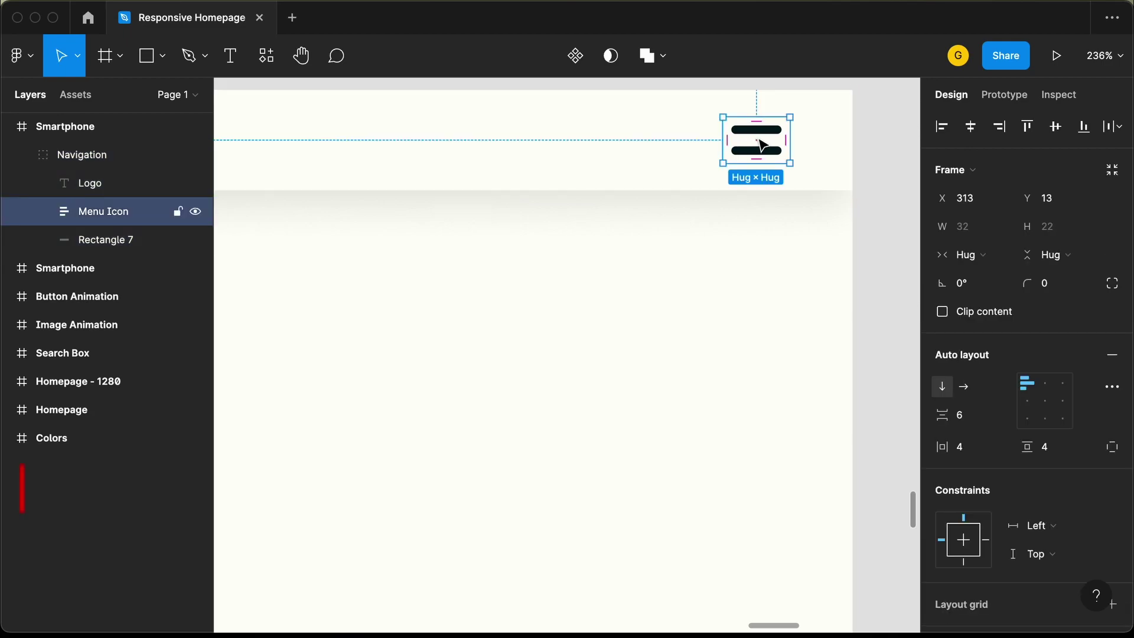
scroll(753, 138, "up", 5)
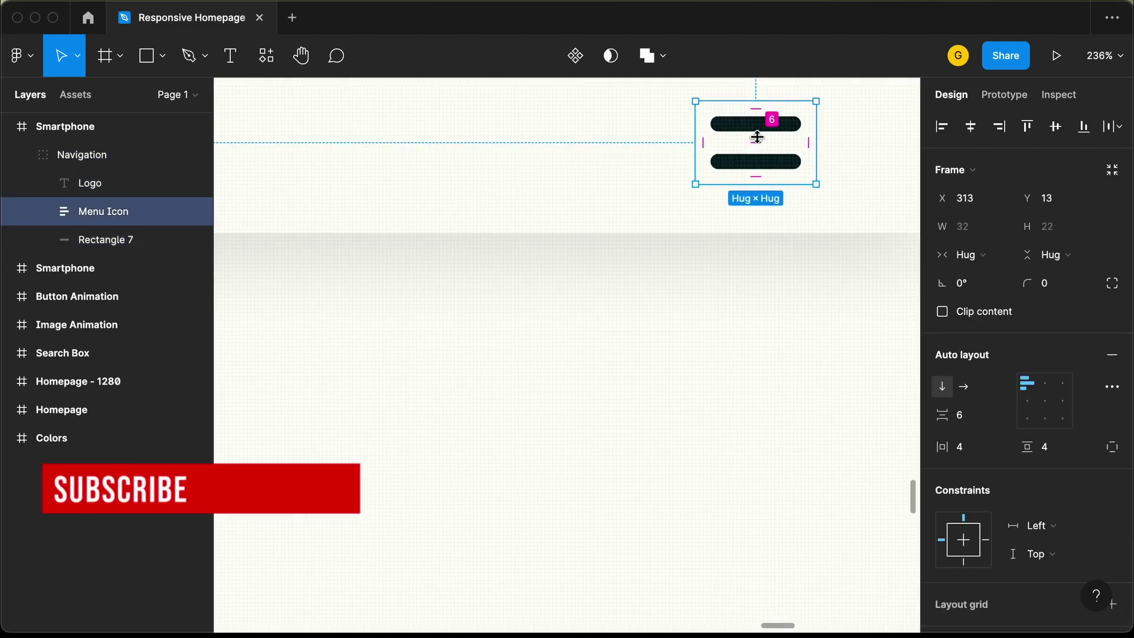
left_click(43, 212)
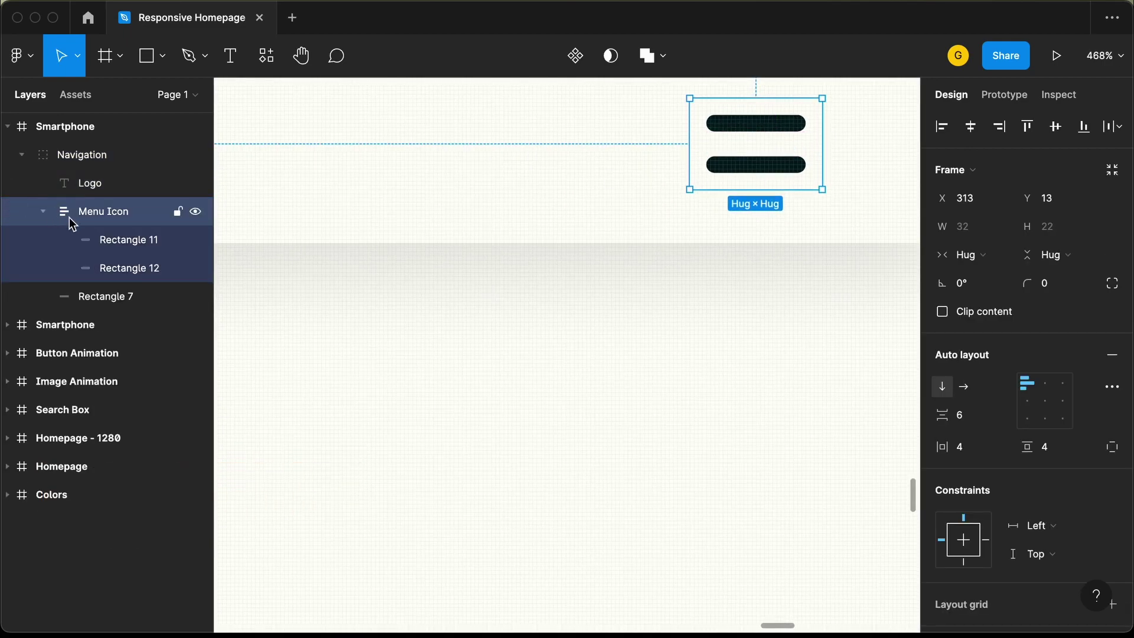
left_click(131, 242)
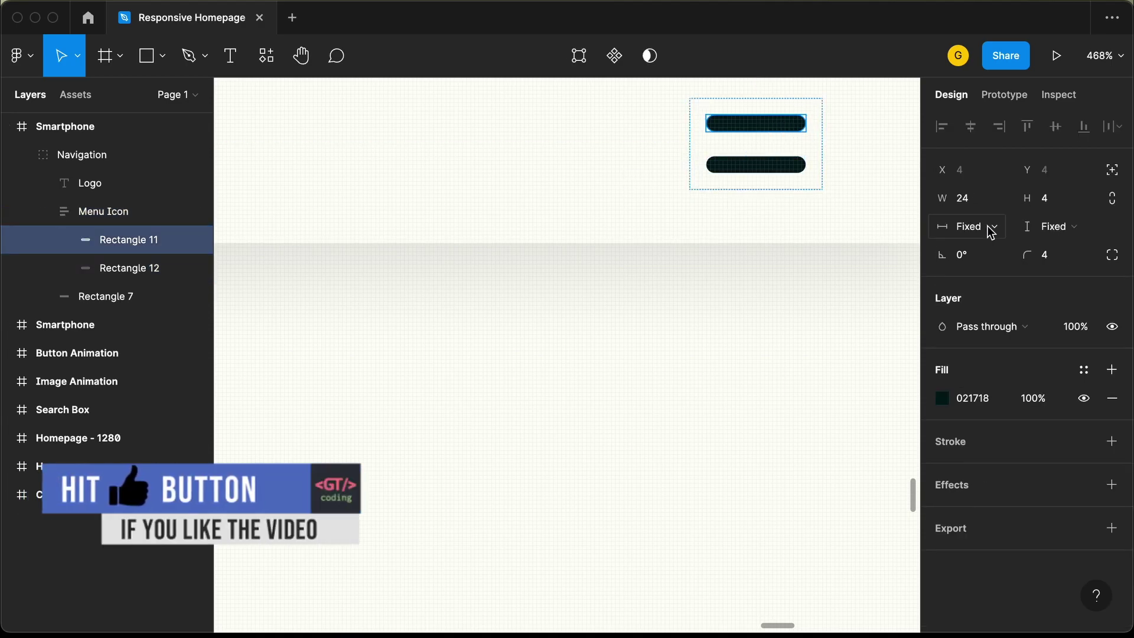
left_click(981, 260)
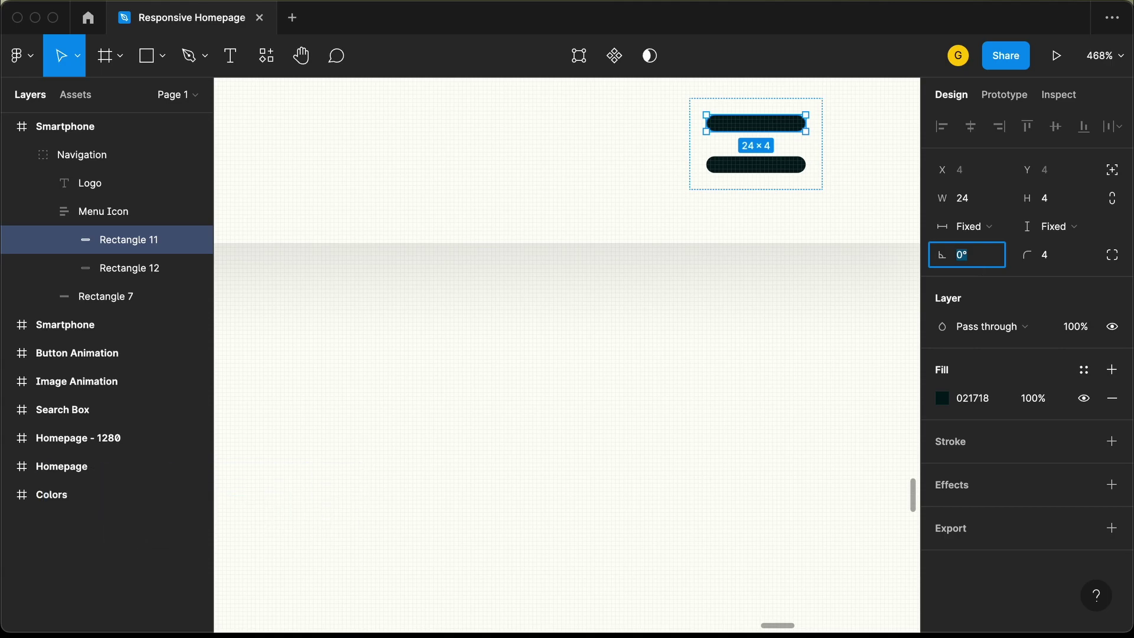
type("45")
key("Return")
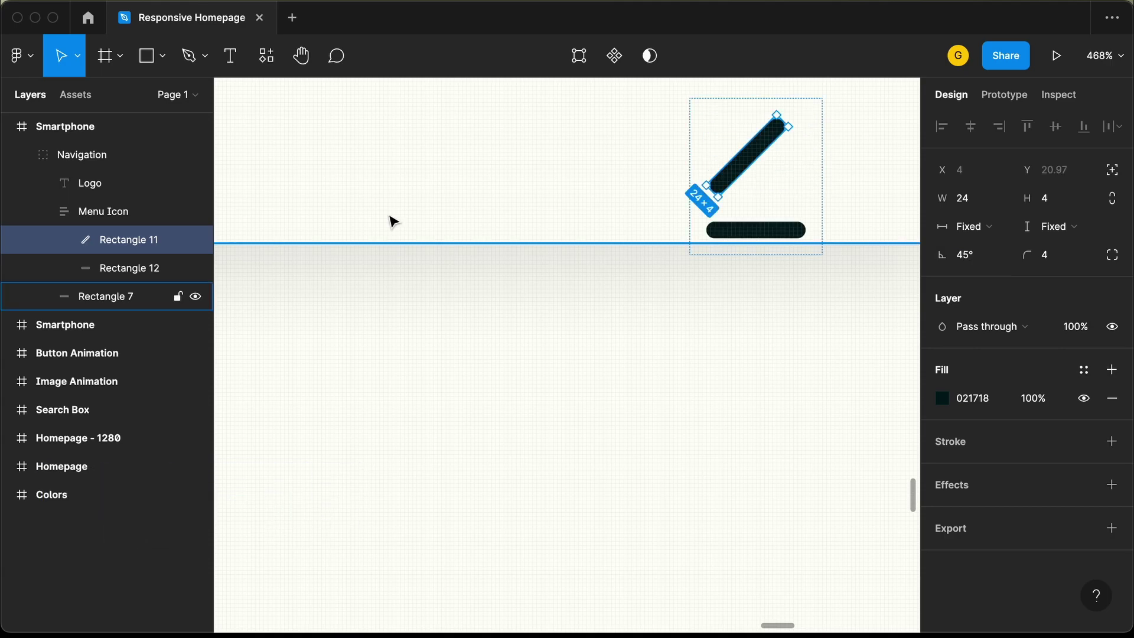
Step: Rotate Rectangle 12, the lower bar of the Menu Icon, to -45°
left_click(139, 266)
left_click(982, 261)
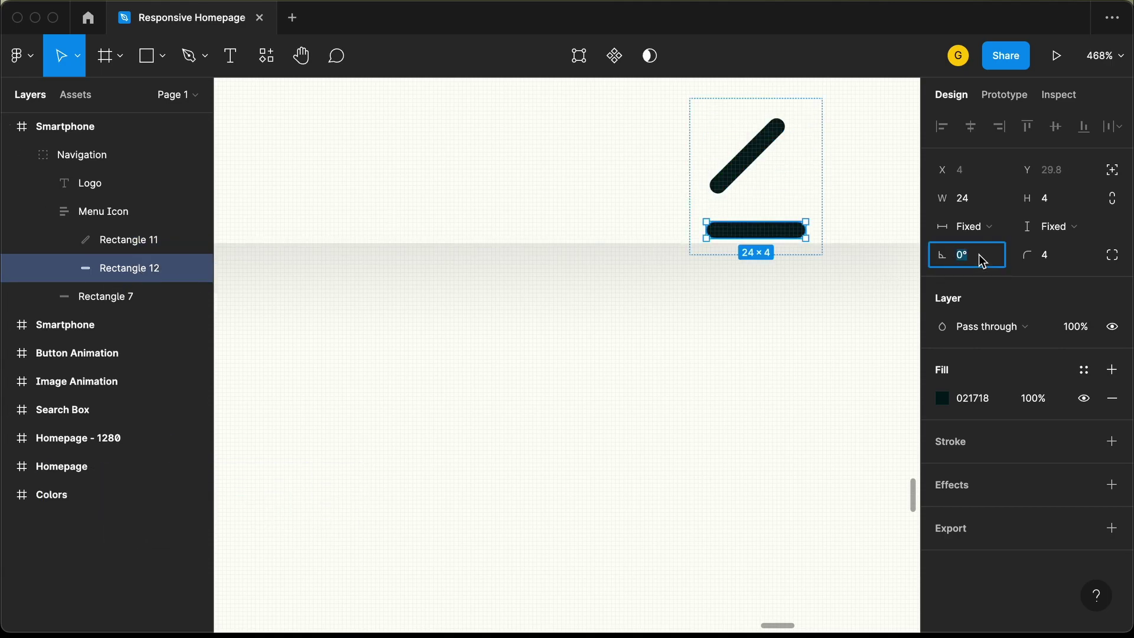
type("-45")
key("Return")
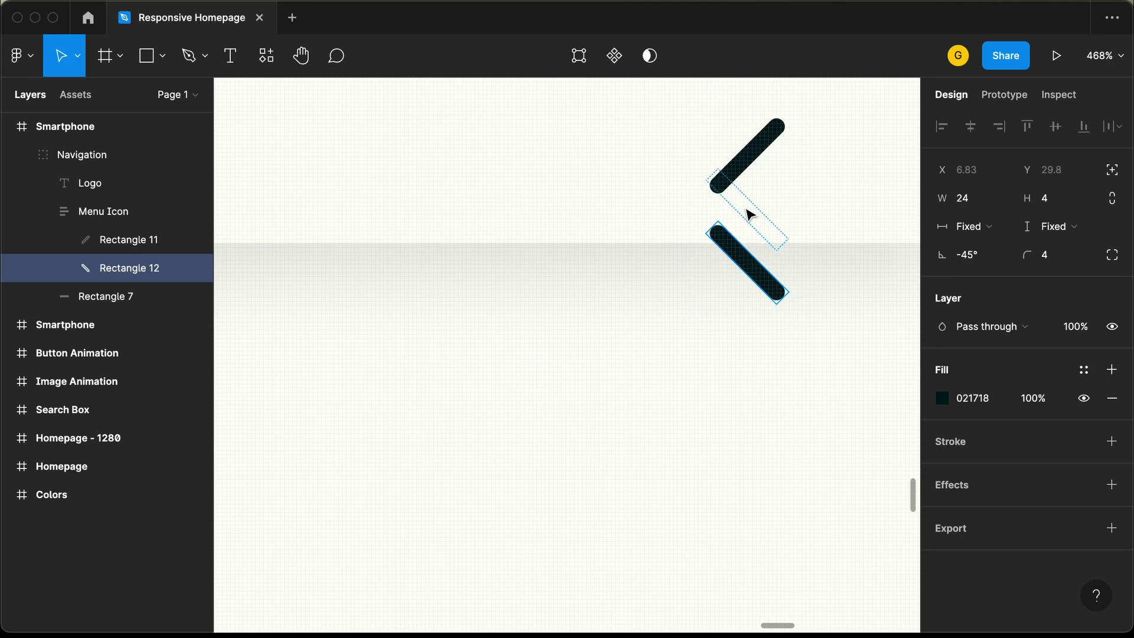
Step: Ungroup the Menu Icon so its two bars sit directly in the Navigation group
left_click(124, 220)
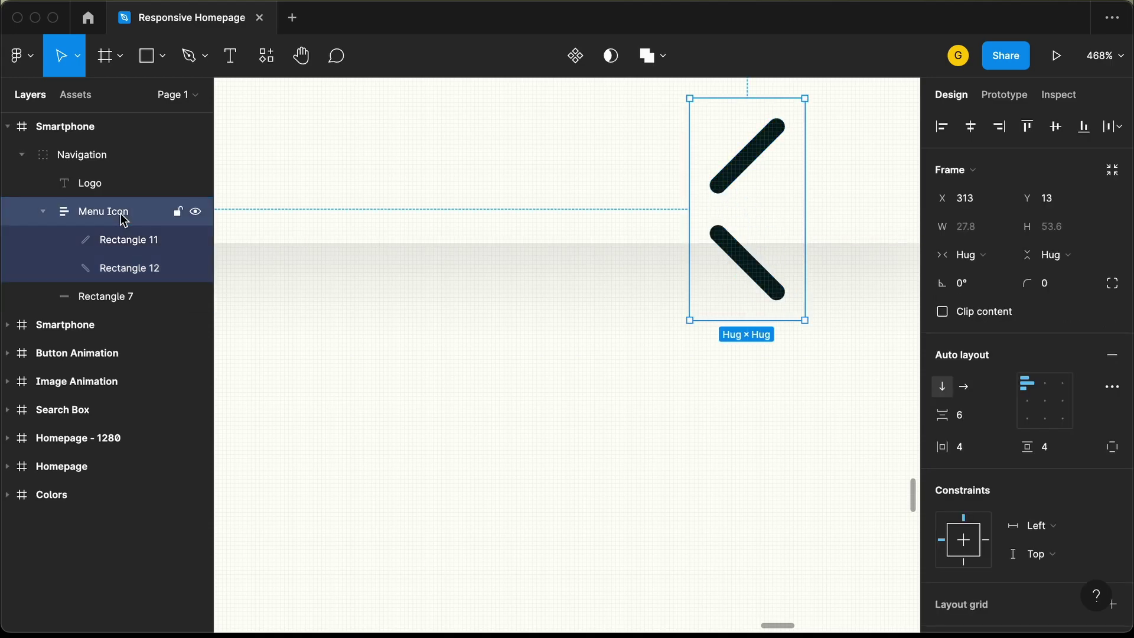
right_click(124, 220)
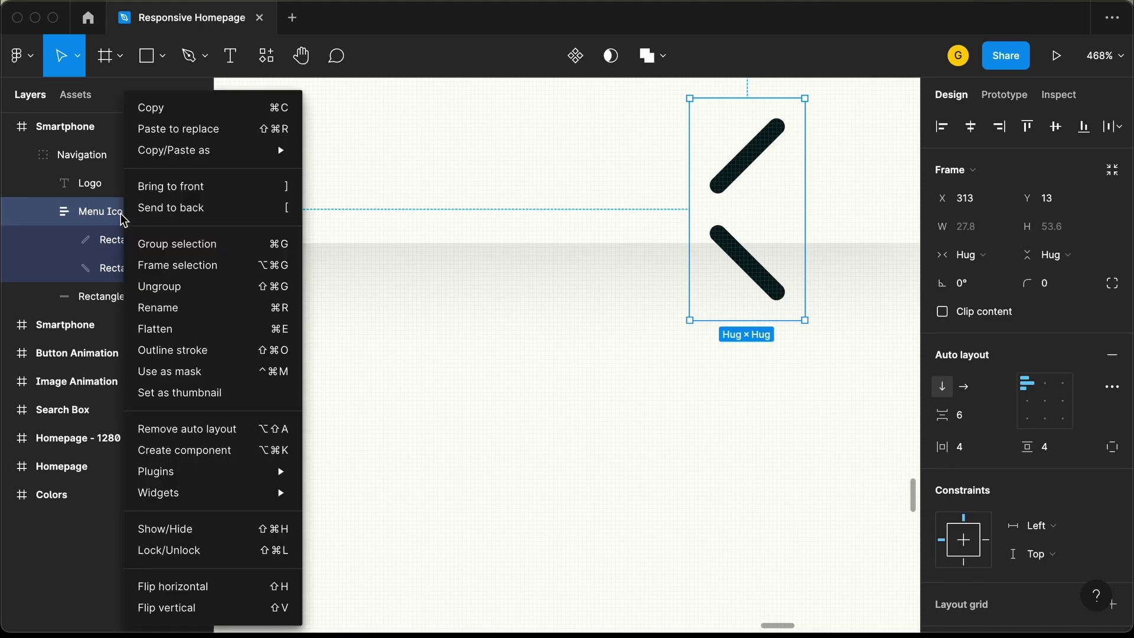
left_click(202, 286)
left_click(817, 337)
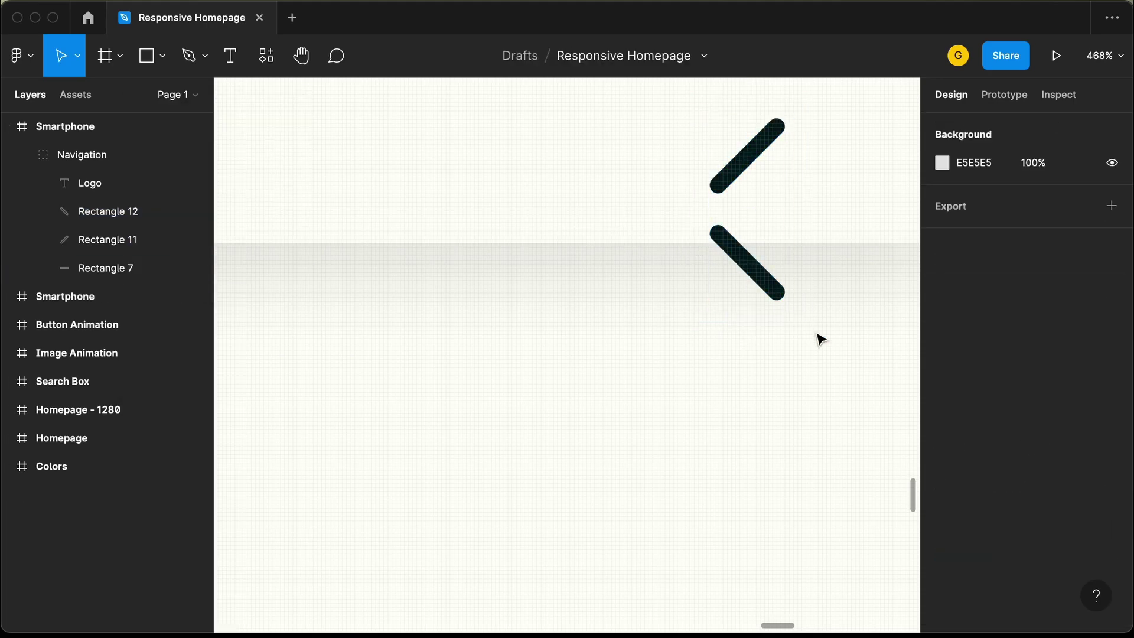
Step: Move the lower bar straight up onto the upper bar so their centers align and they form an X
left_click(773, 290)
double_click(773, 291)
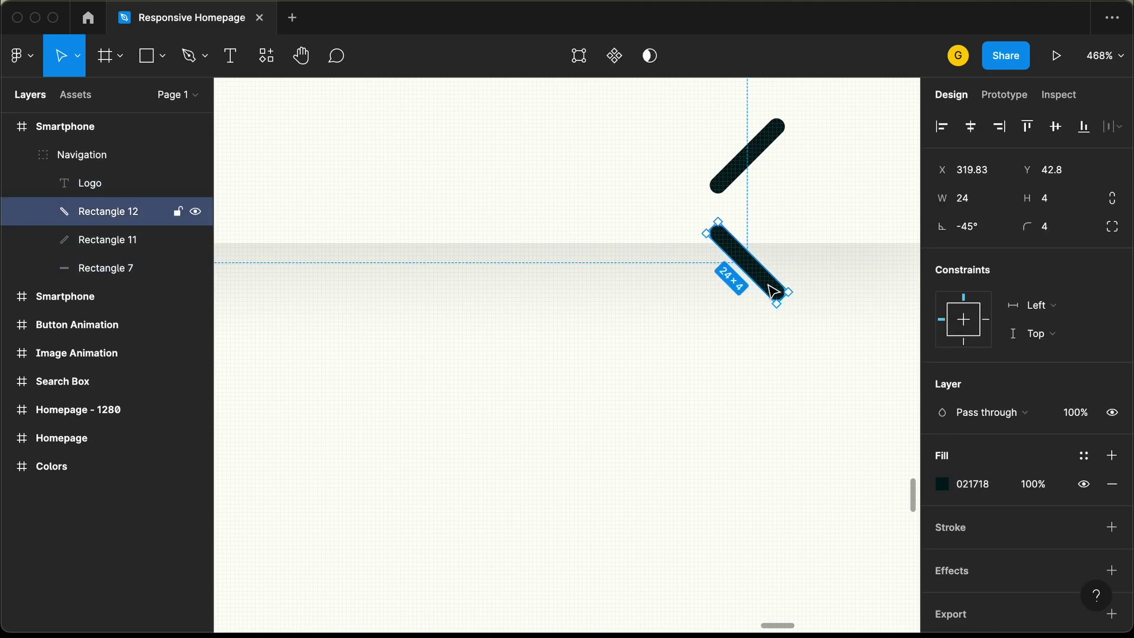
left_click_drag(773, 290, 769, 187)
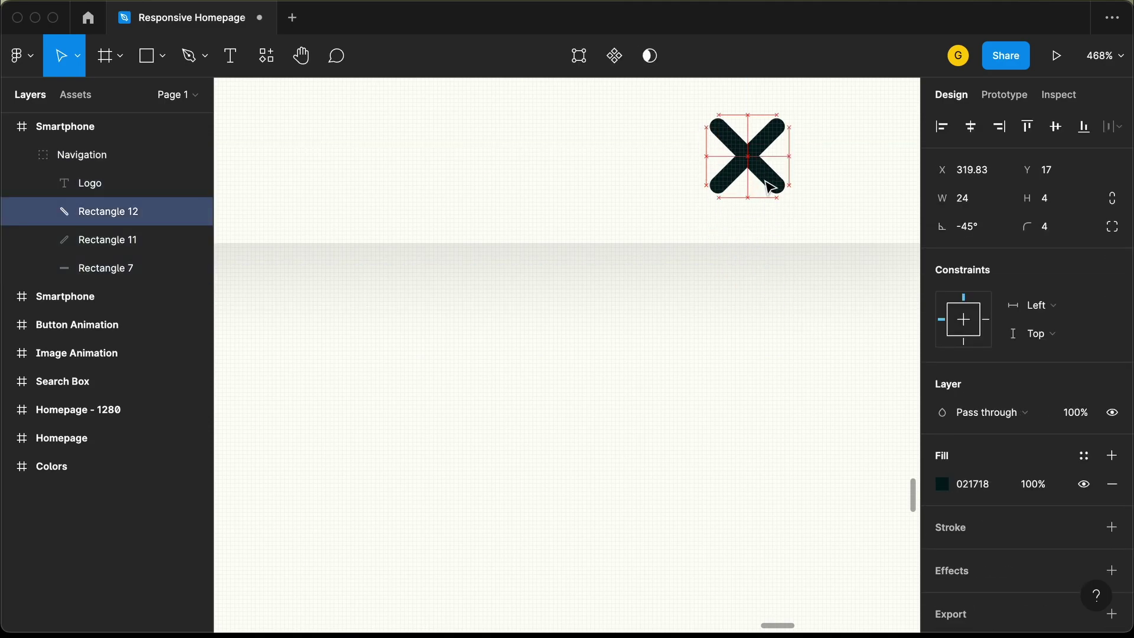
Step: Flatten the two crossed bars into a single vector shape
left_click(759, 144)
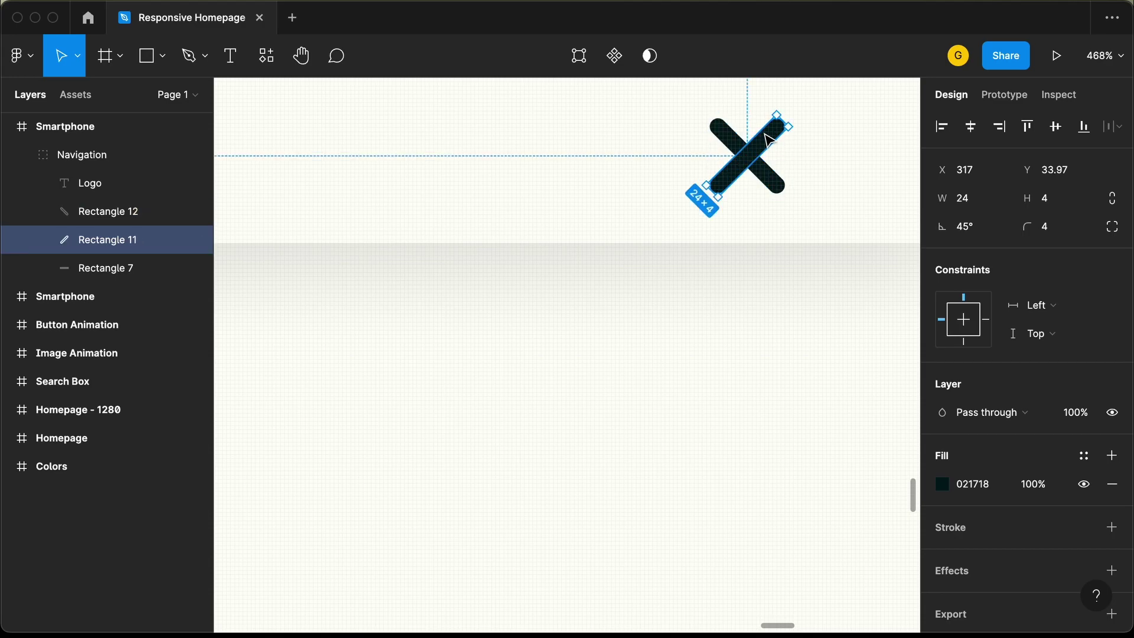
left_click(737, 139, "shift")
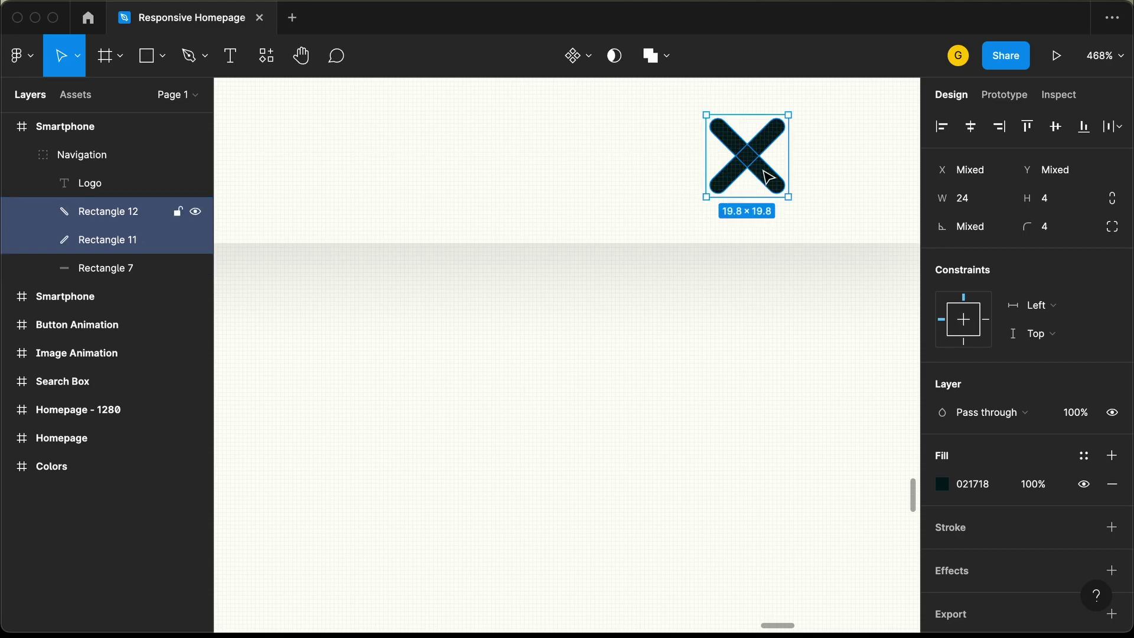
key("shift+a")
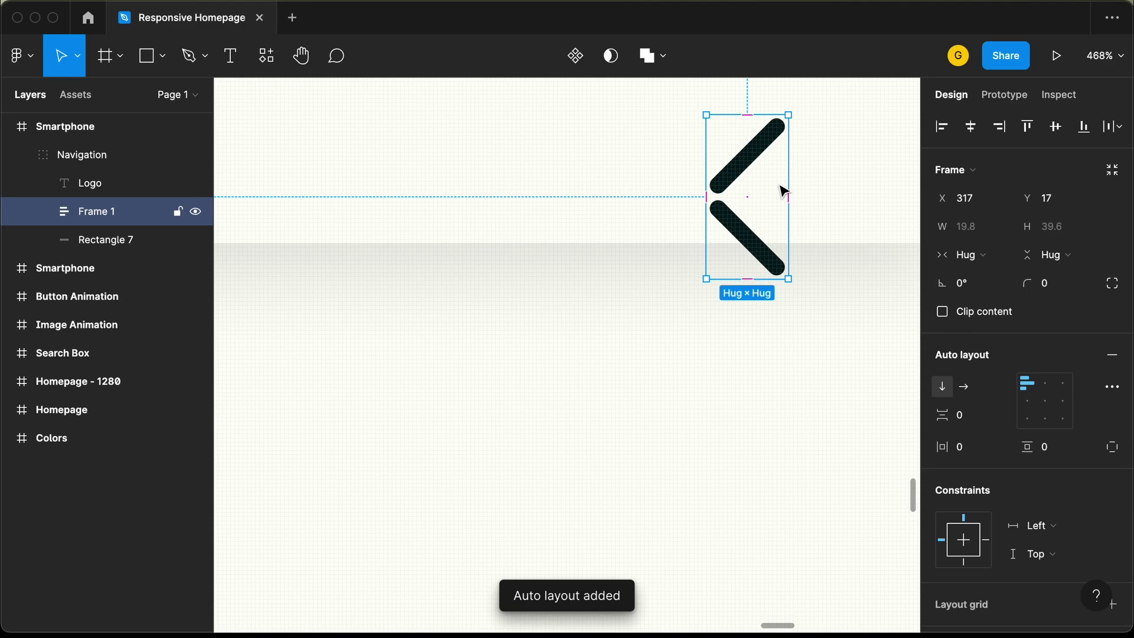
key("super+z")
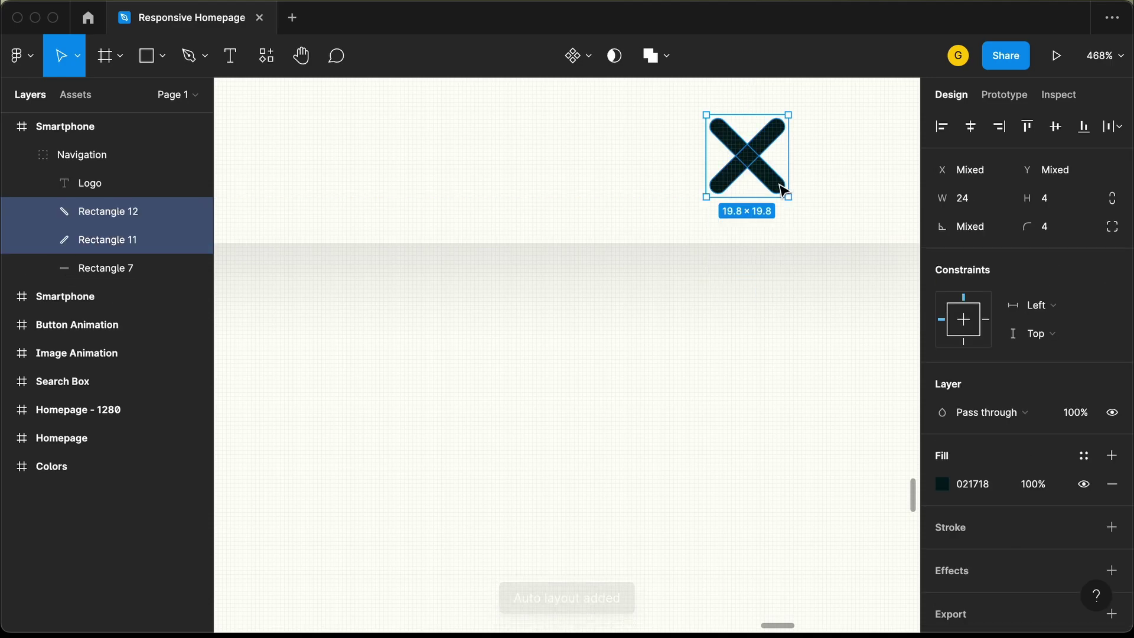
right_click(766, 149)
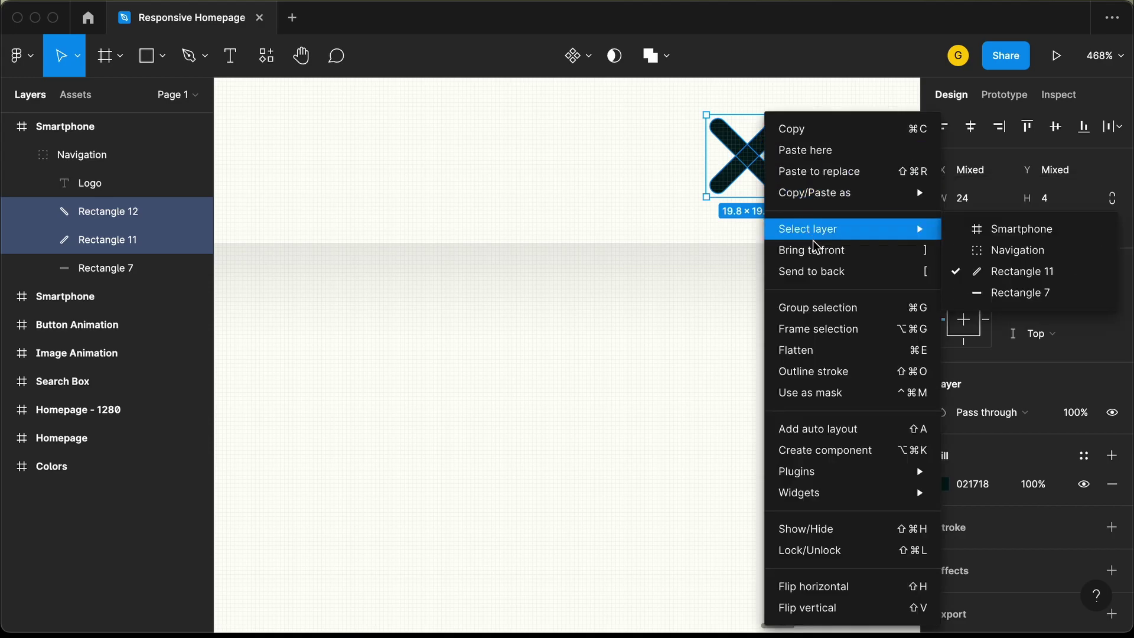
left_click(838, 355)
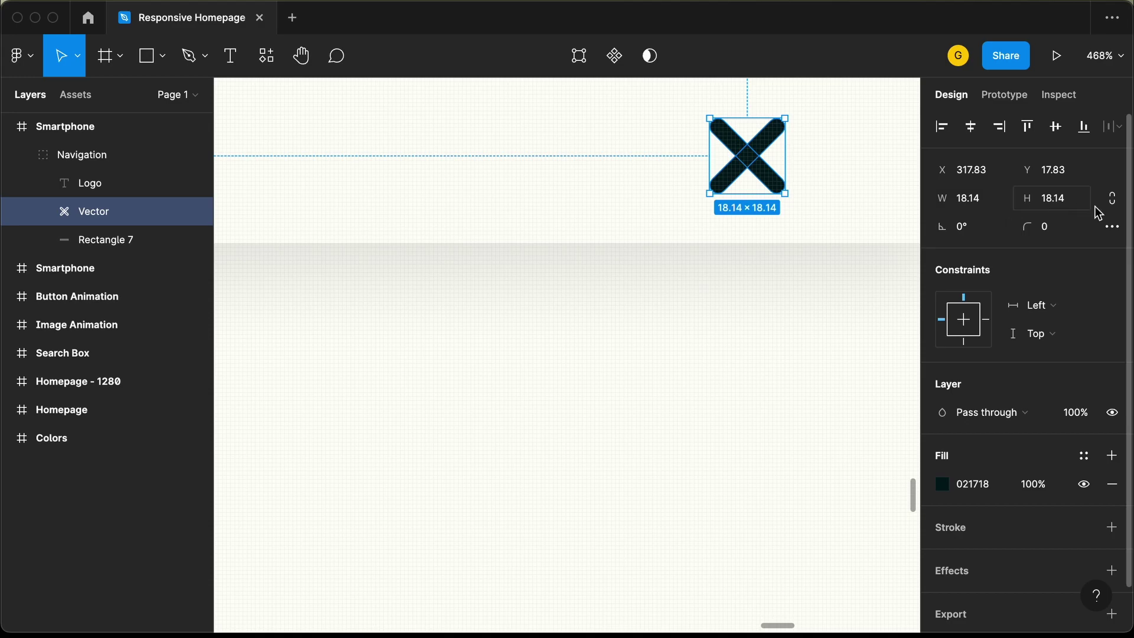
Step: Resize the X vector to 18 × 18
left_click(990, 211)
left_click(995, 210)
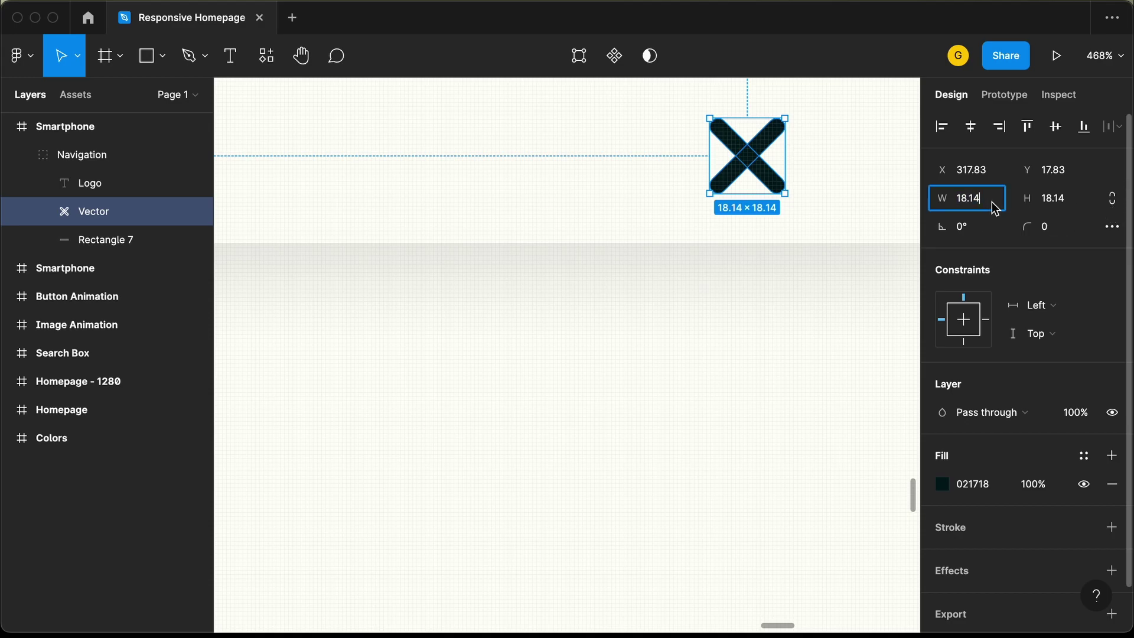
key("Return")
Step: Wrap the X vector in an auto layout frame
scroll(690, 322, "up", 2)
scroll(690, 322, "right", 1)
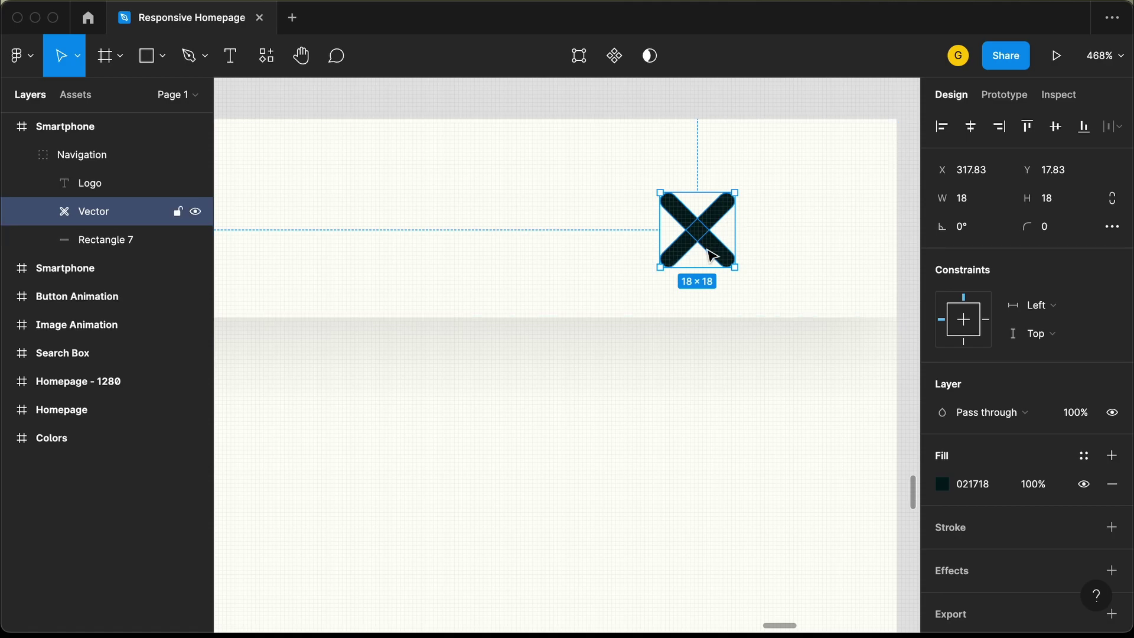
key("shift+a")
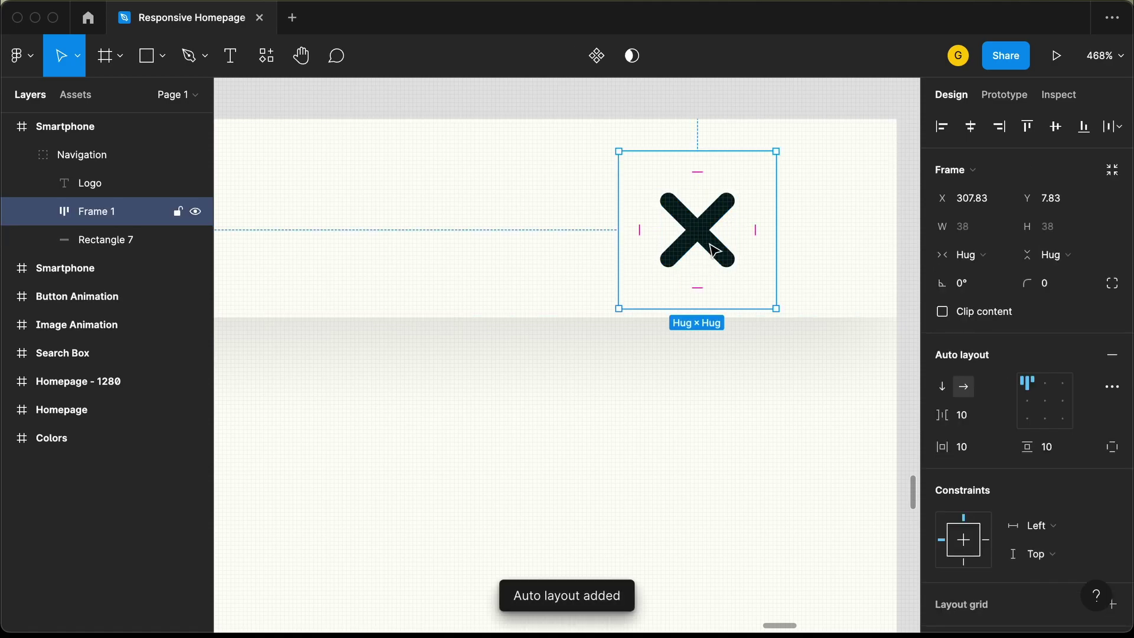
Step: Set the X icon frame's horizontal and vertical auto layout padding to 4
left_click(975, 448)
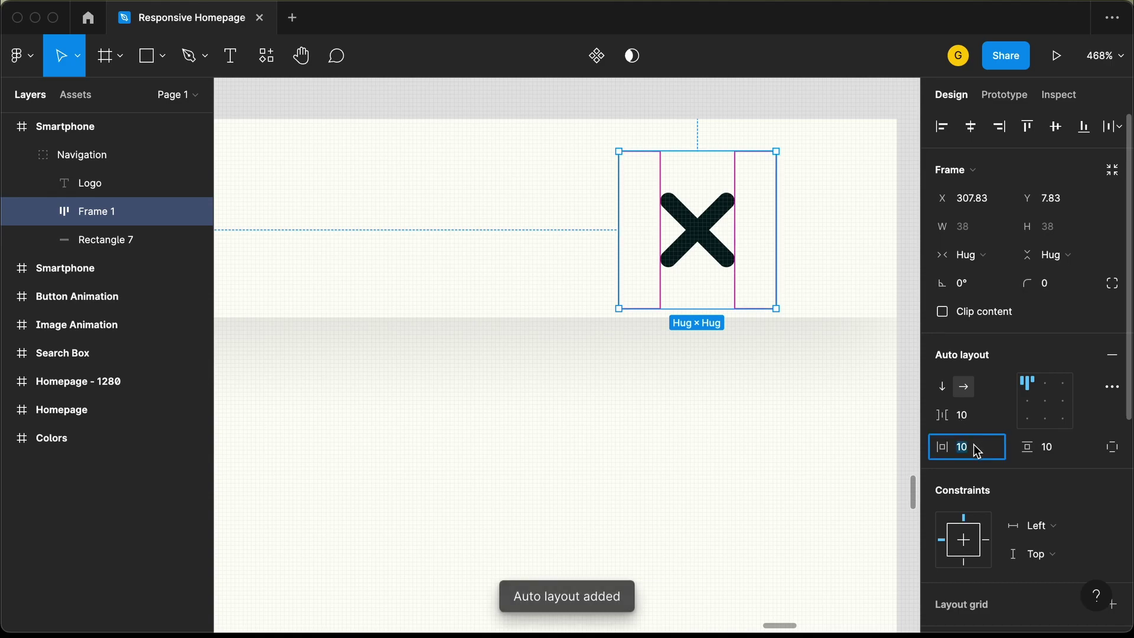
key("Tab")
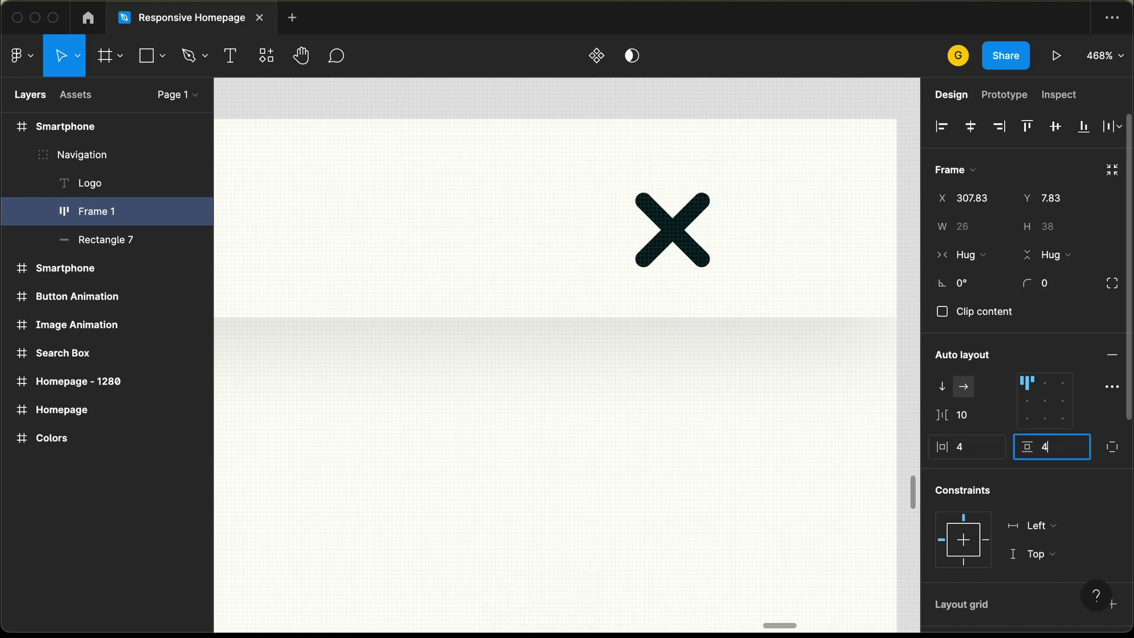
key("Return")
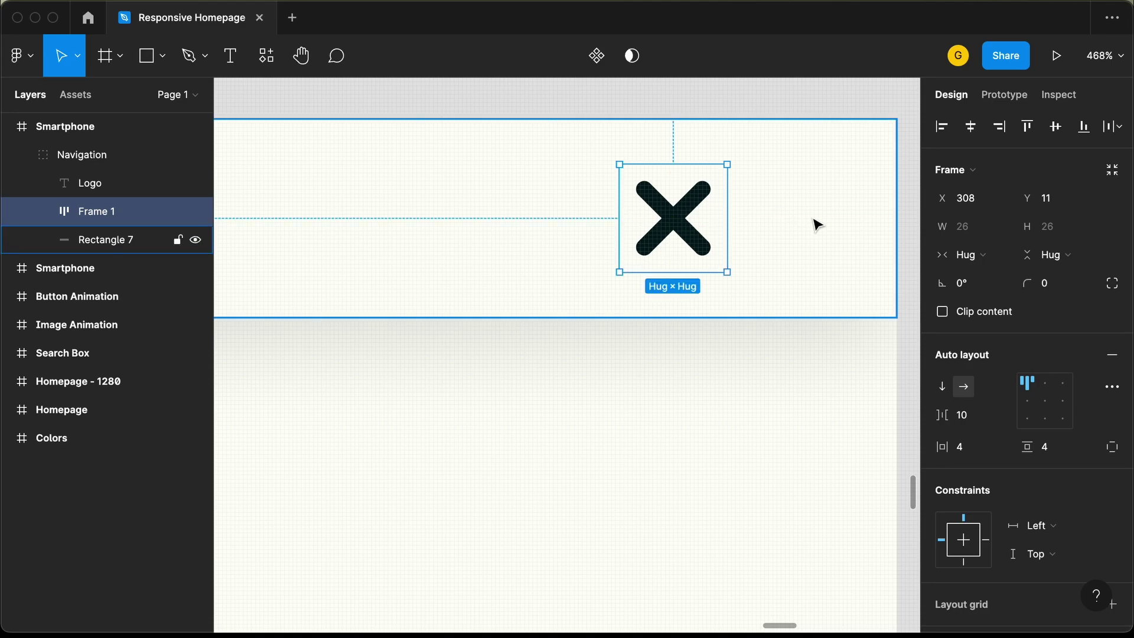
Step: Move the X icon frame right to X 319, leaving 30 px to the navigation bar's right edge
key("alt")
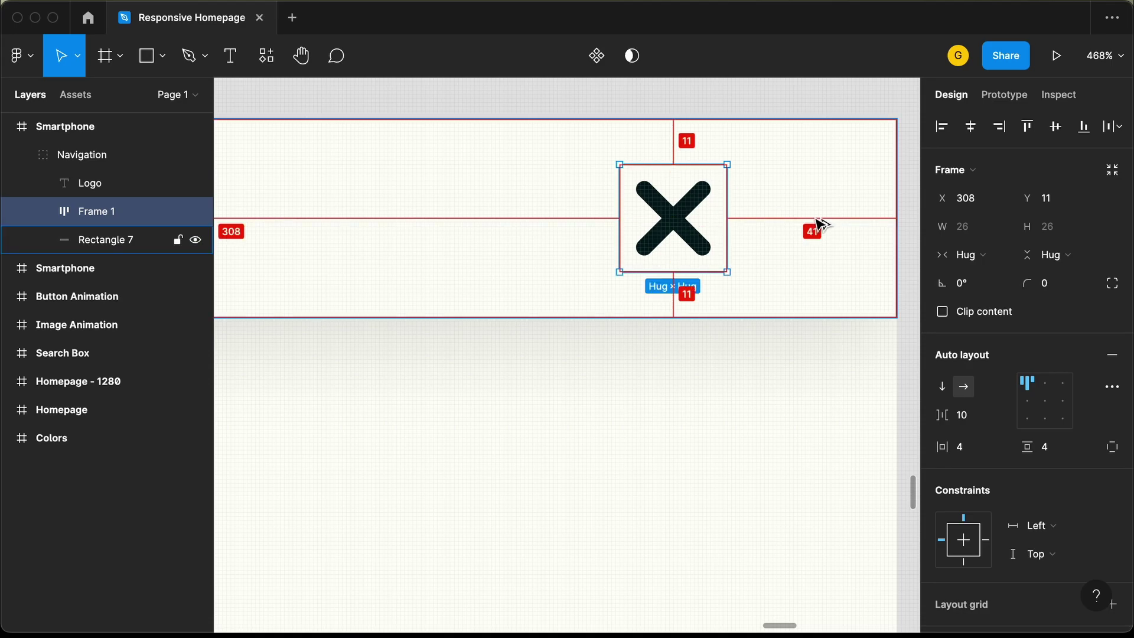
key("shift+Right")
key("Right")
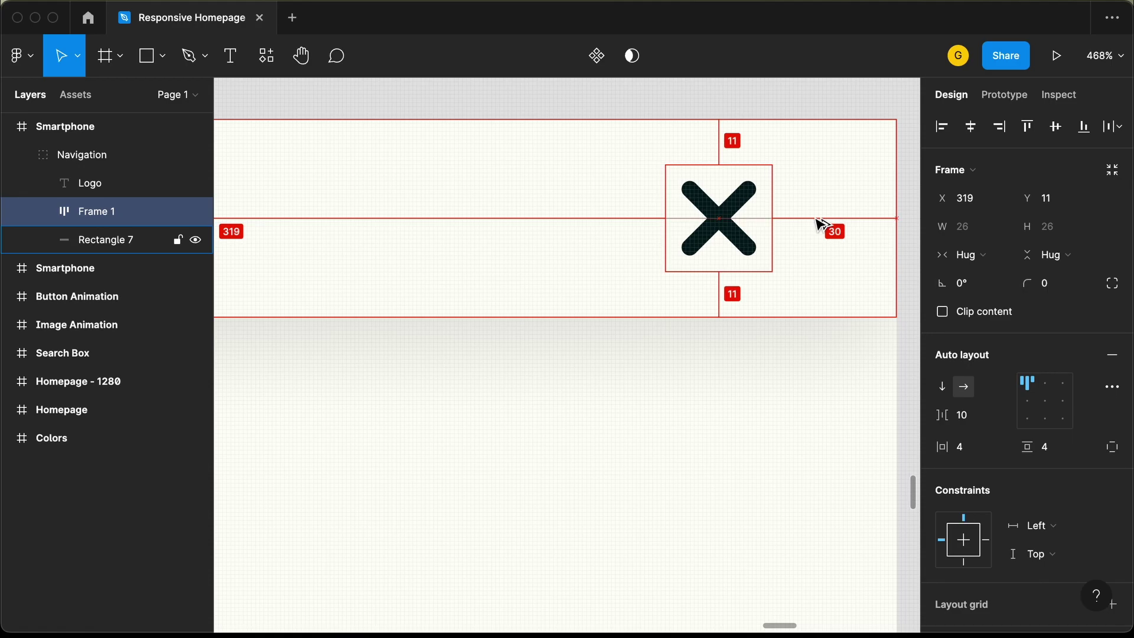
left_click(770, 375)
Step: Copy the Nav Items group from the Homepage - 1280 navigation bar onto the blank smartphone frame
key("shift+1")
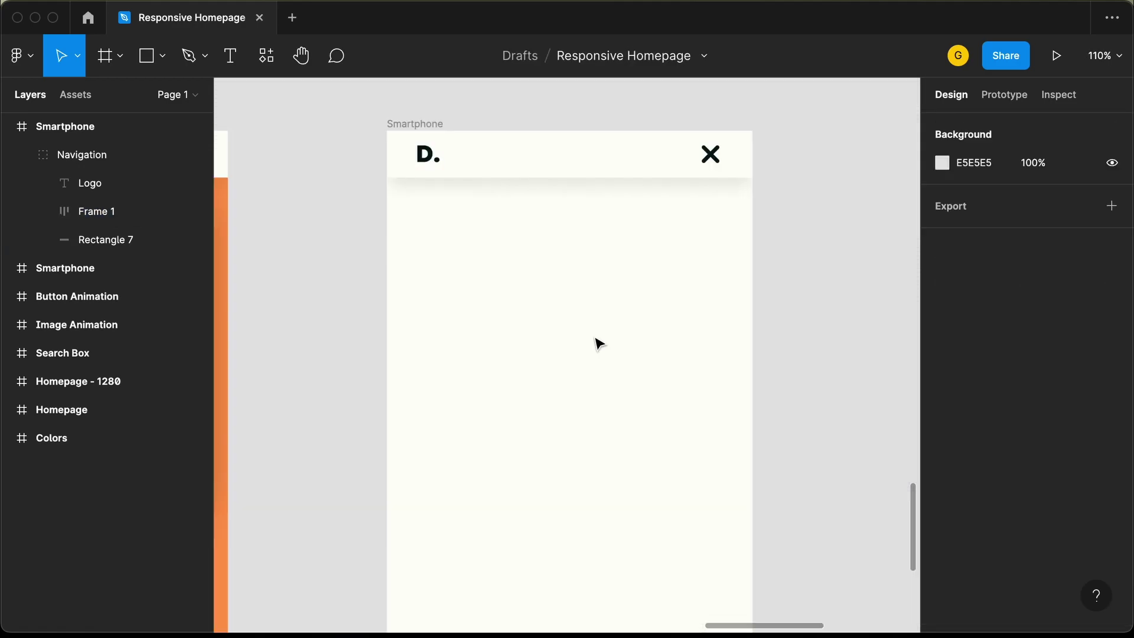
scroll(672, 313, "down", 5)
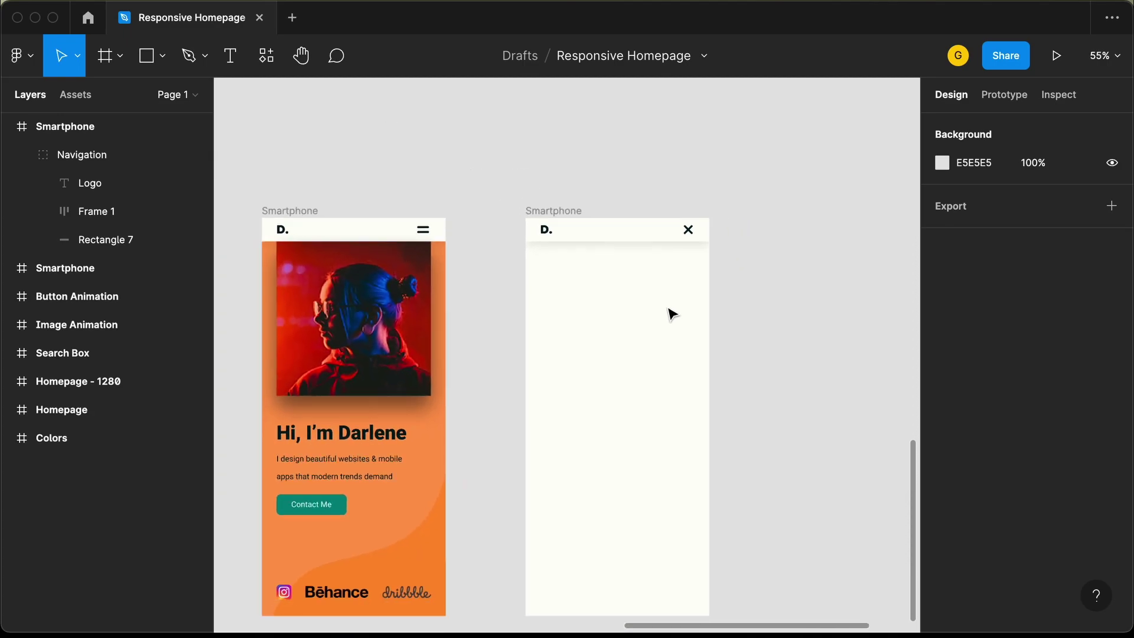
scroll(672, 313, "left", 10)
scroll(671, 313, "left", 3)
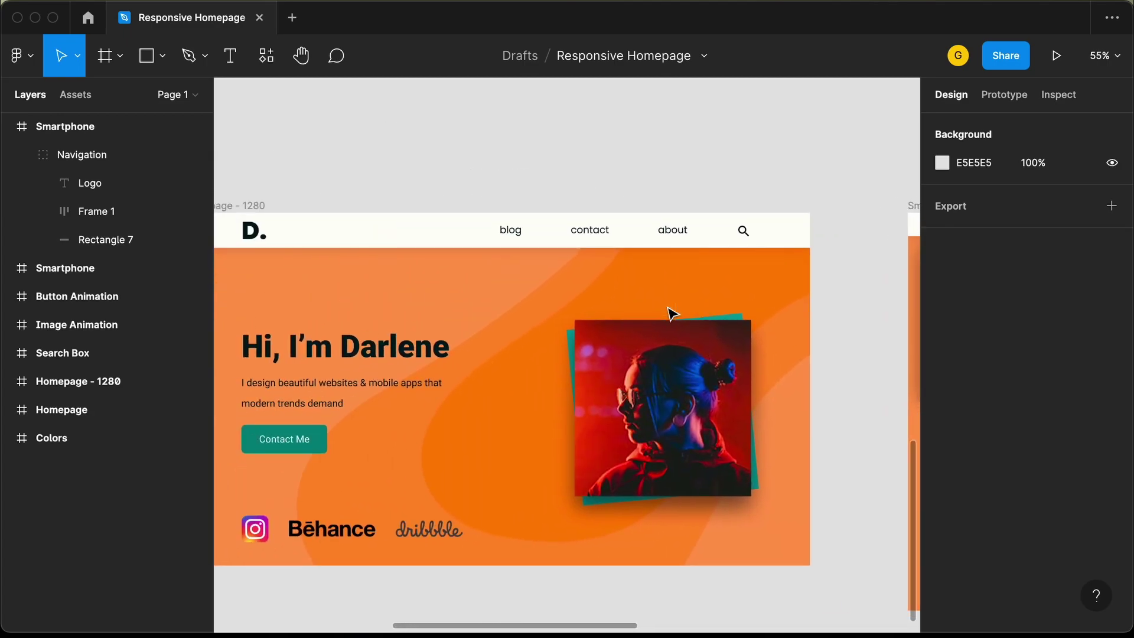
scroll(514, 235, "right", 2)
left_click(516, 254)
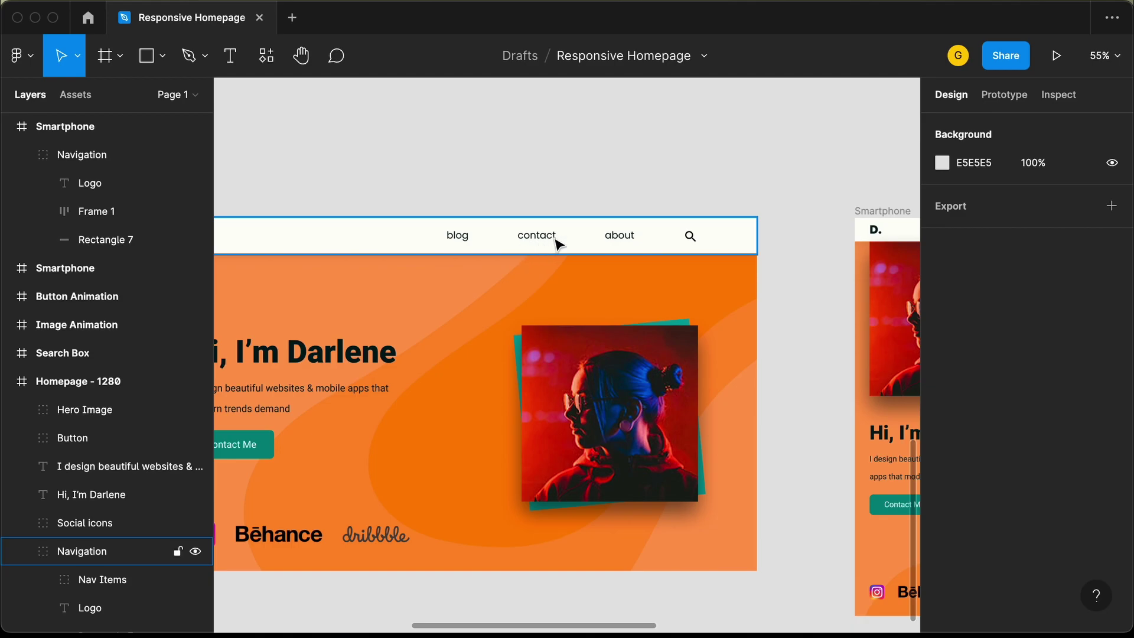
left_click(555, 236)
scroll(555, 236, "right", 10)
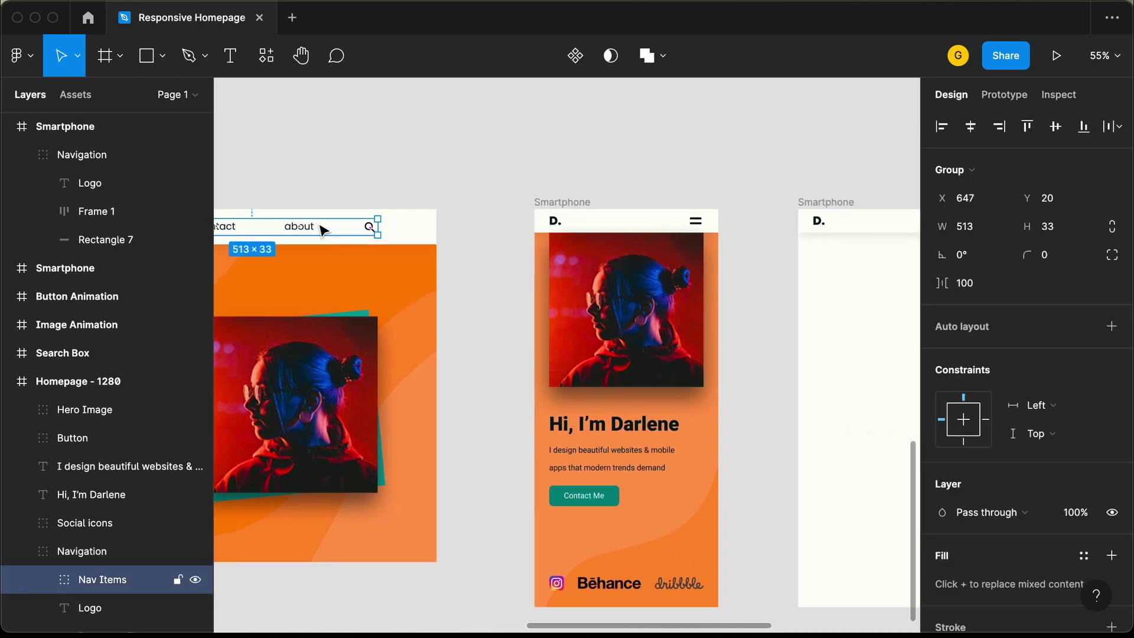
left_click_drag(321, 230, 893, 326)
scroll(891, 324, "right", 10)
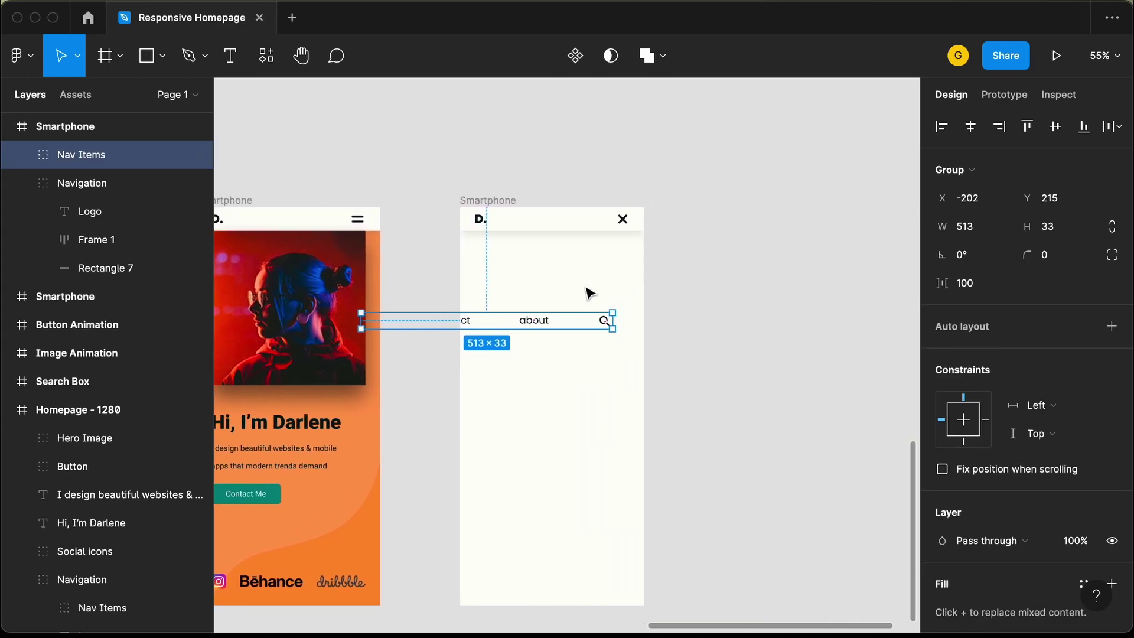
left_click_drag(557, 327, 600, 325)
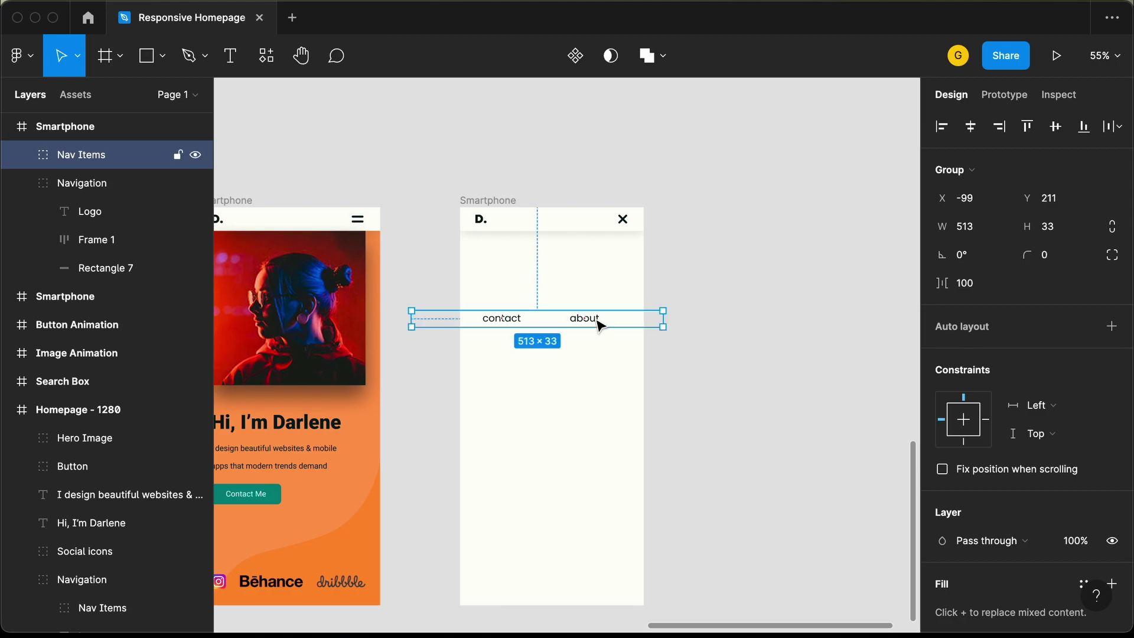
Step: Rename the blank smartphone frame with the X icon as Smartphone Menu Items
left_click(548, 228)
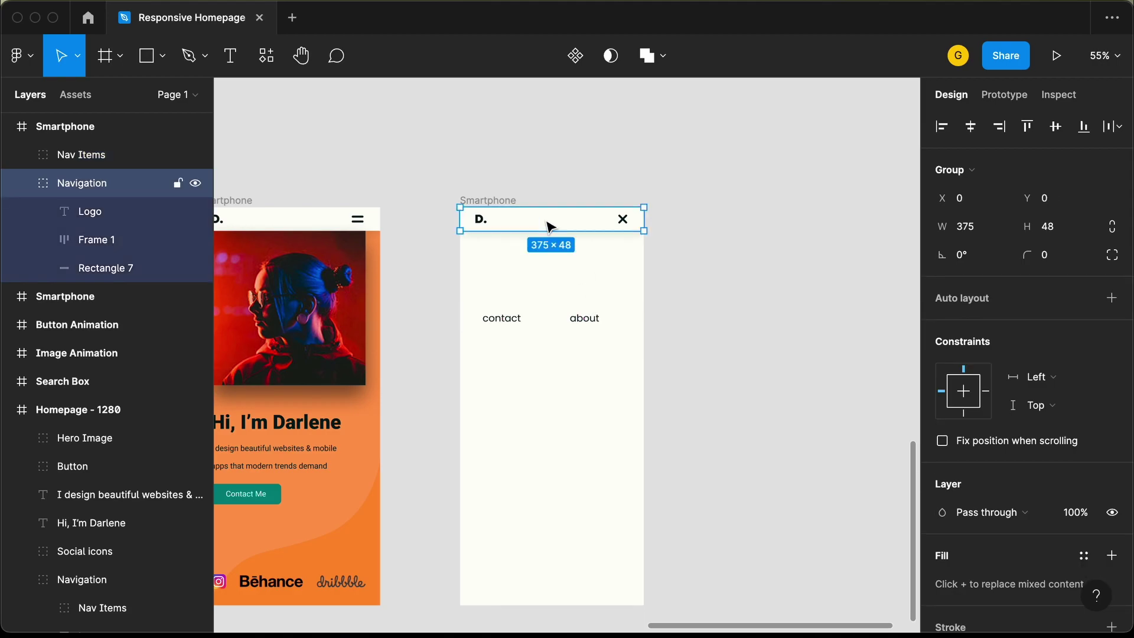
left_click(97, 133)
key("super+r")
type("S")
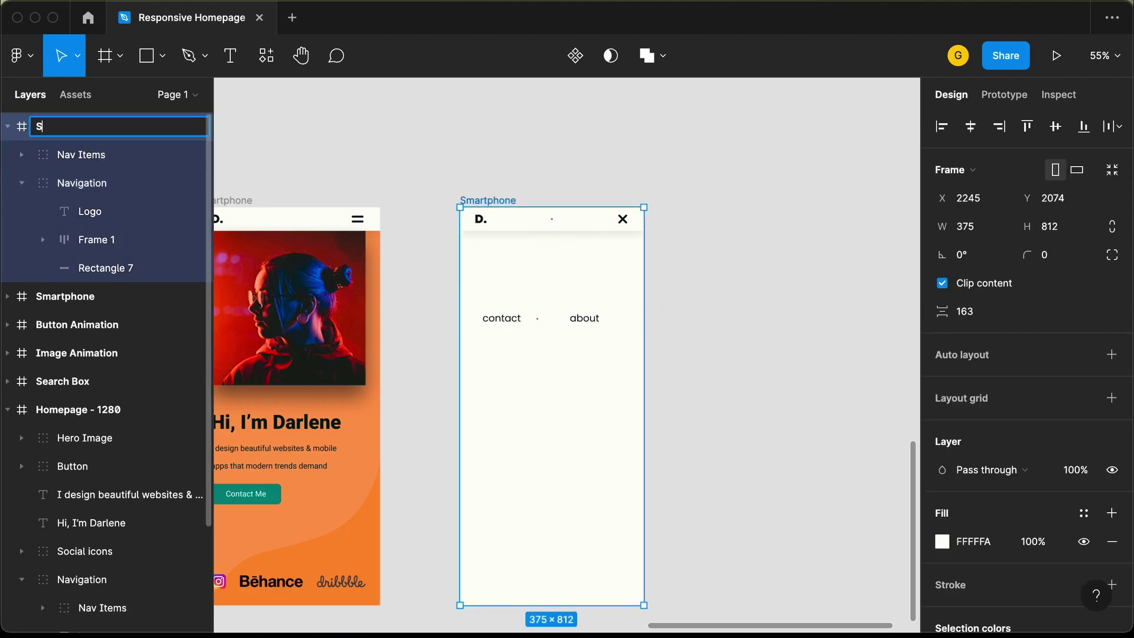
type("martphone Menu Items")
key("Return")
Step: Move the copied Nav Items group out of the frame onto the empty canvas to its right
left_click_drag(503, 325, 763, 286)
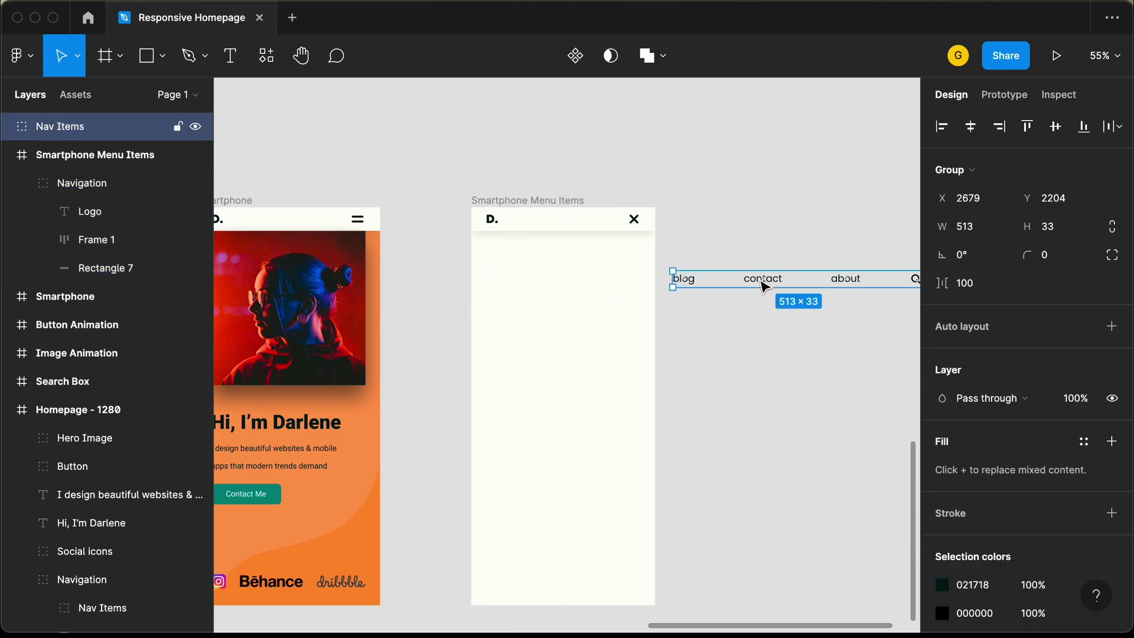
scroll(696, 362, "right", 5)
scroll(696, 362, "down", 1)
left_click_drag(628, 248, 674, 273)
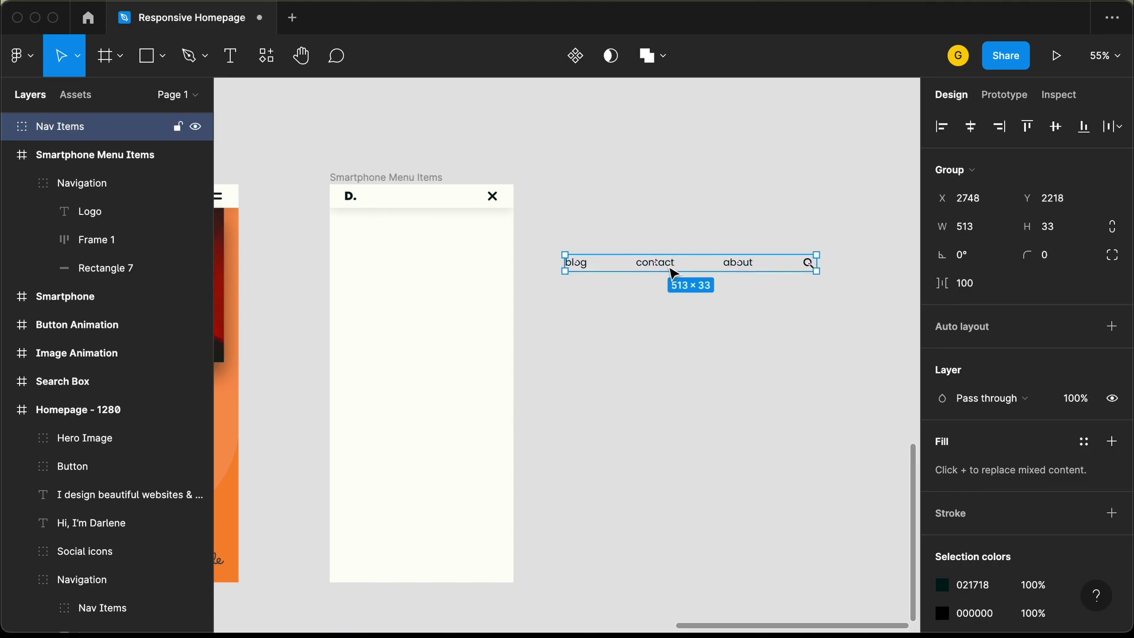
Step: Stack "contact" and "about" left-aligned under "blog" with 30 px gaps, and move the search icon below them
double_click(673, 272)
scroll(672, 272, "up", 5)
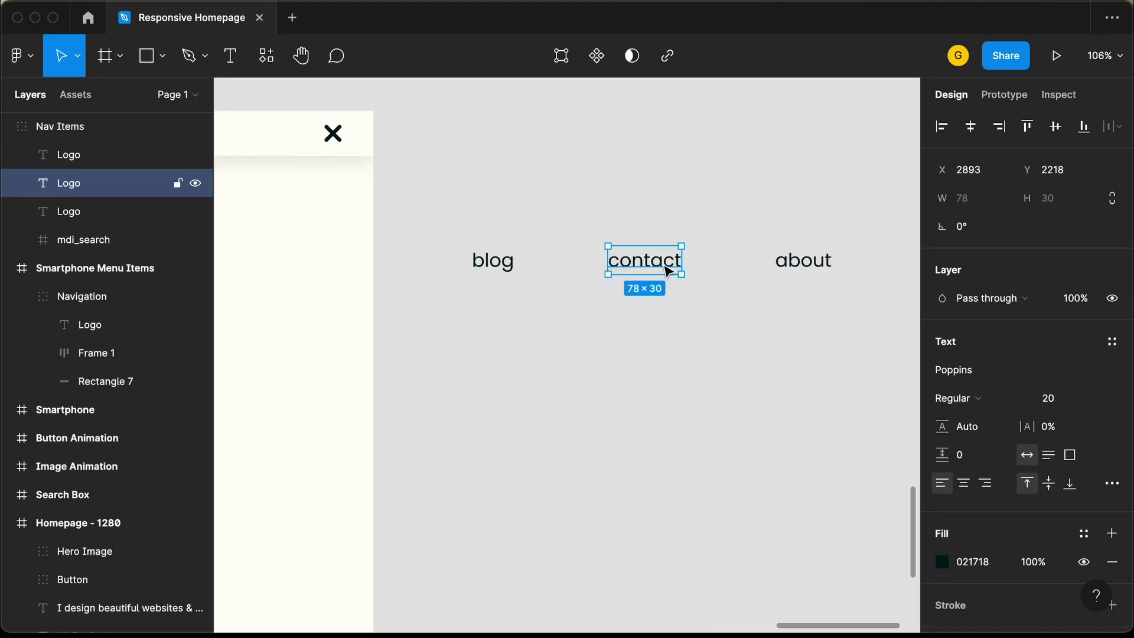
left_click_drag(661, 262, 525, 317)
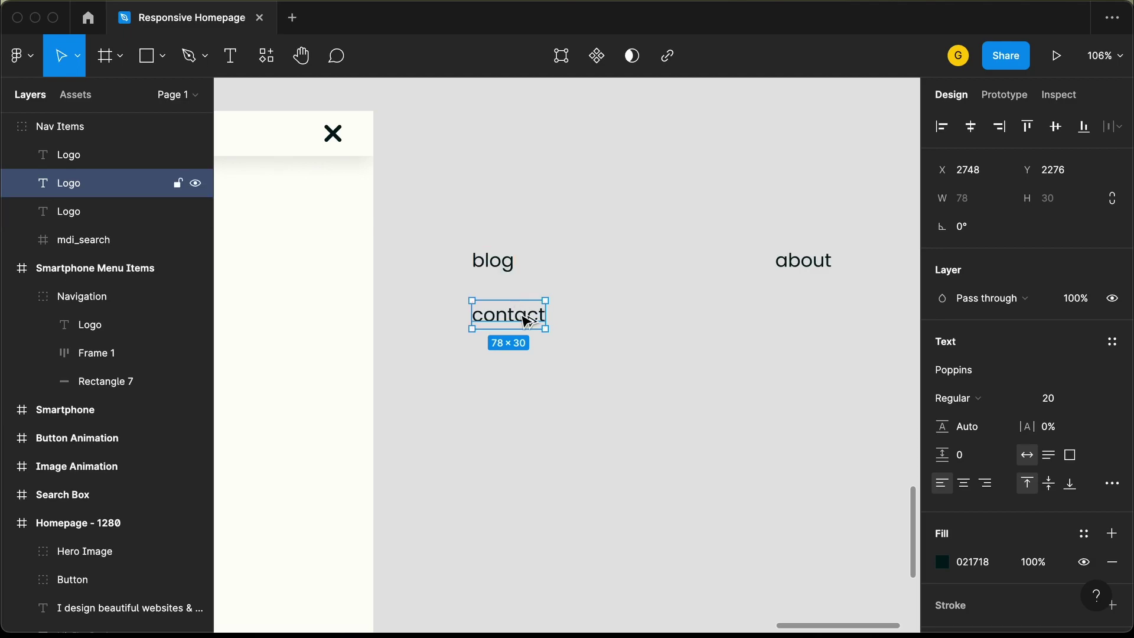
key("Down")
key("Down")
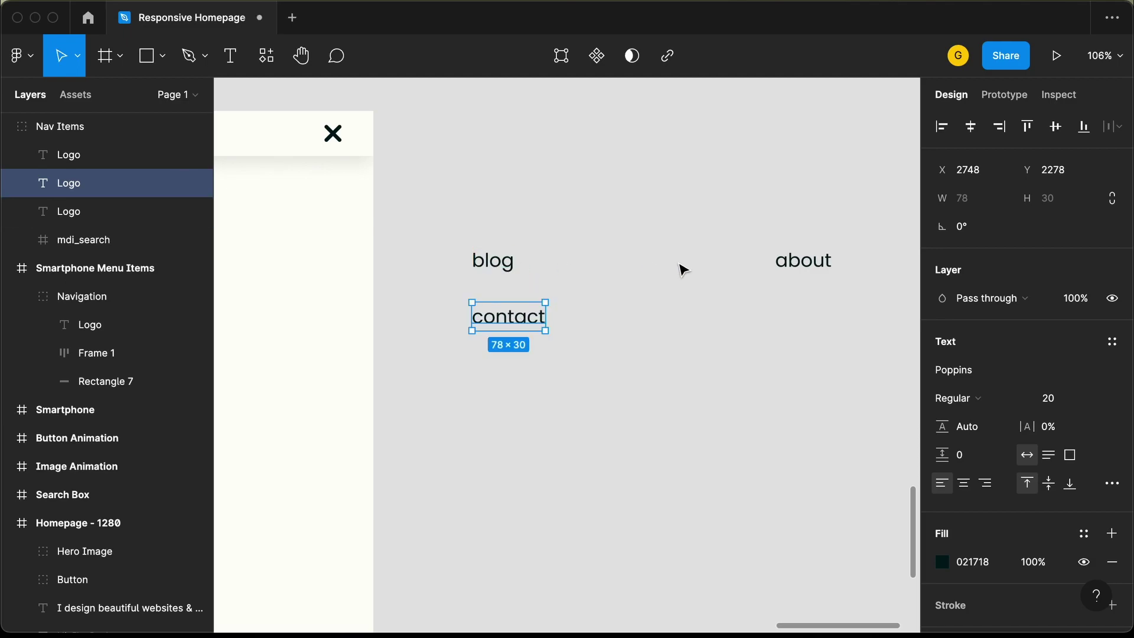
left_click_drag(813, 264, 509, 375)
scroll(555, 381, "down", 5)
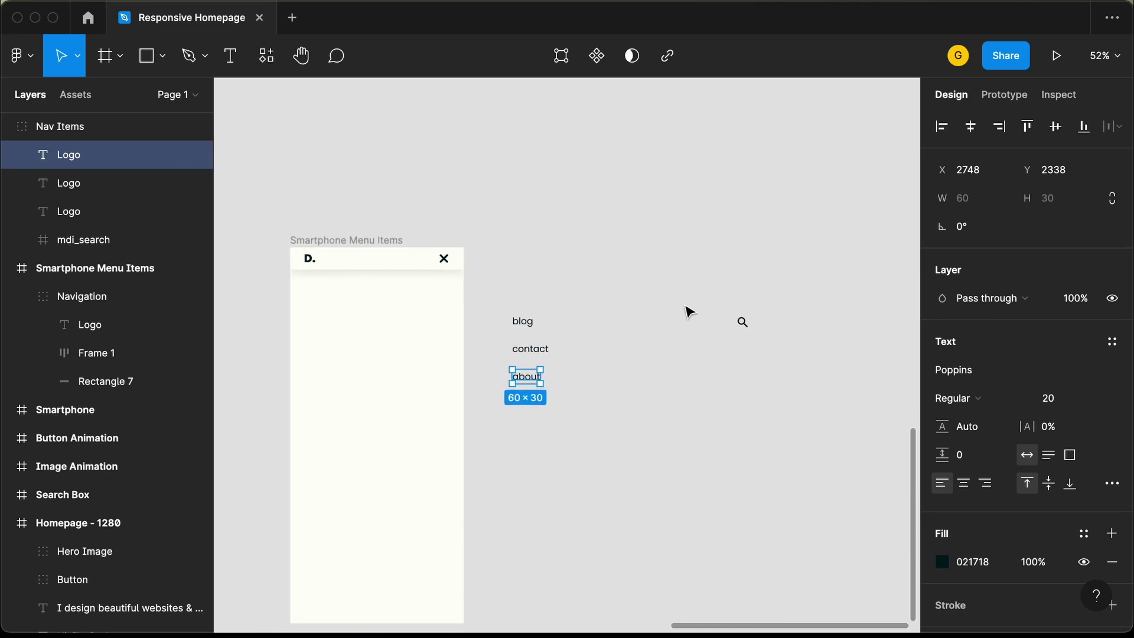
left_click_drag(742, 322, 565, 405)
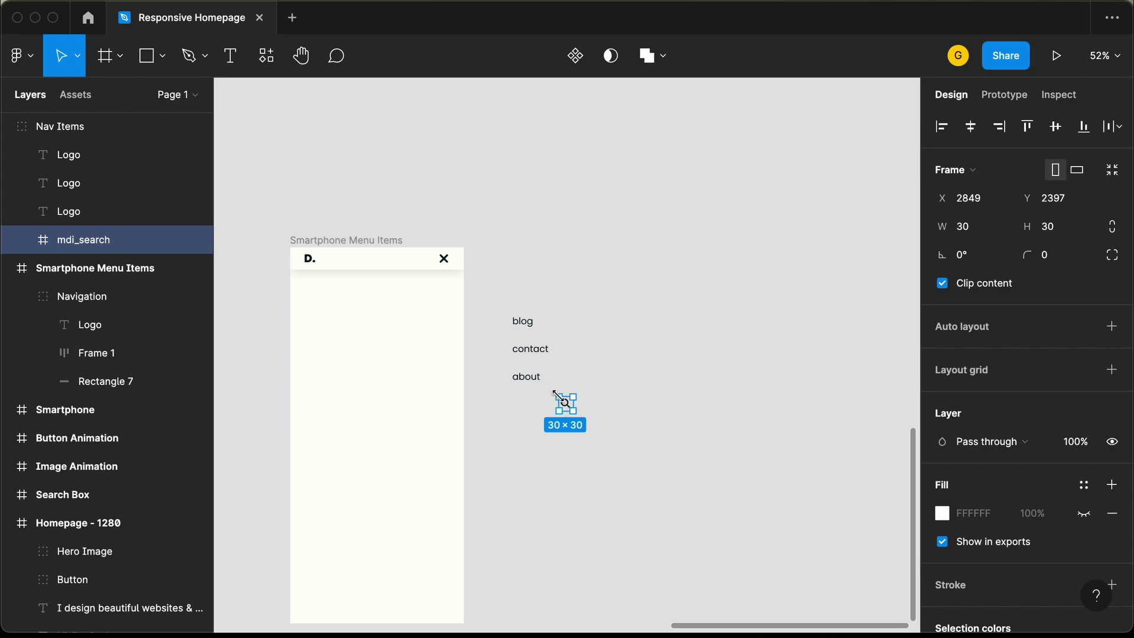
Step: Copy the search field from the Search Box frame to below the search icon and nest it in the Nav Items group
scroll(620, 336, "up", 10)
scroll(620, 335, "down", 3)
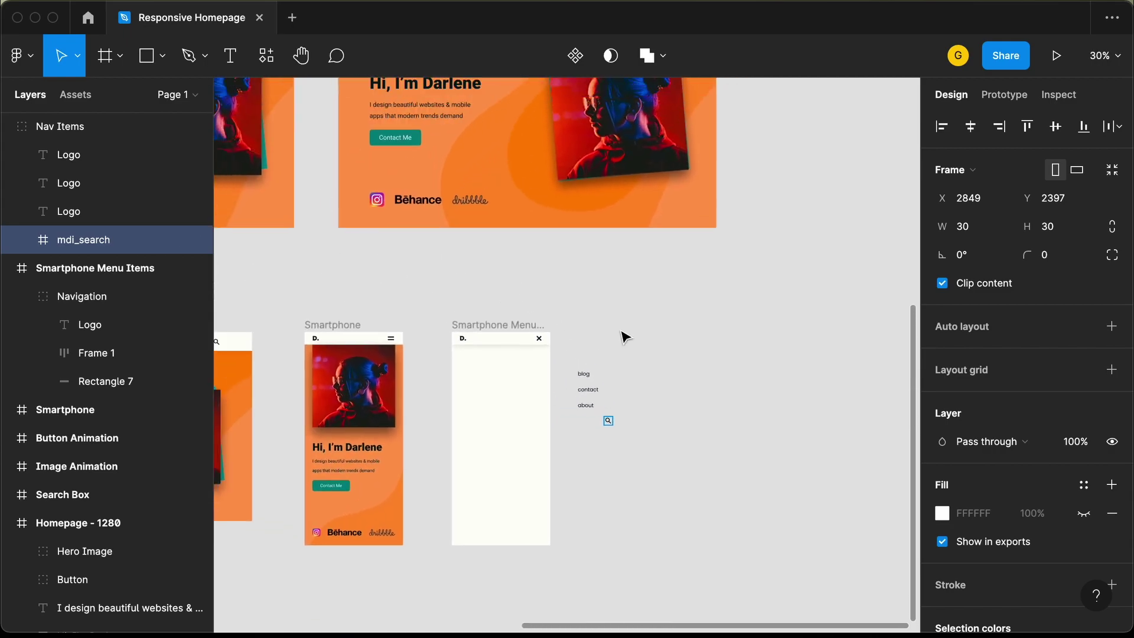
scroll(625, 337, "left", 2)
scroll(625, 337, "down", 1)
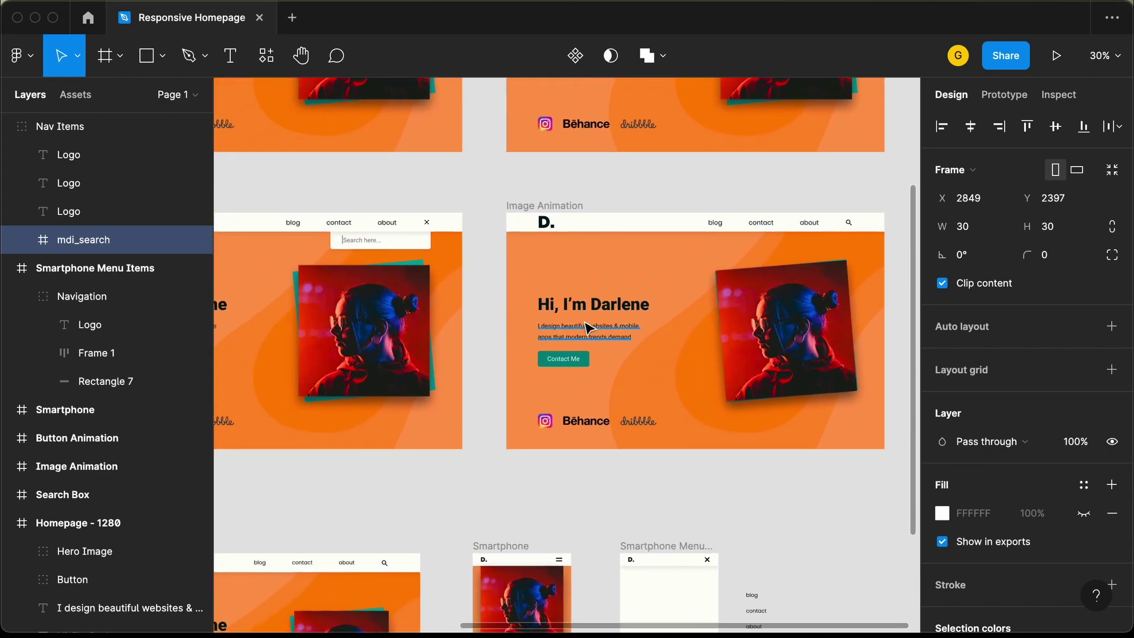
left_click(391, 251)
left_click(407, 248)
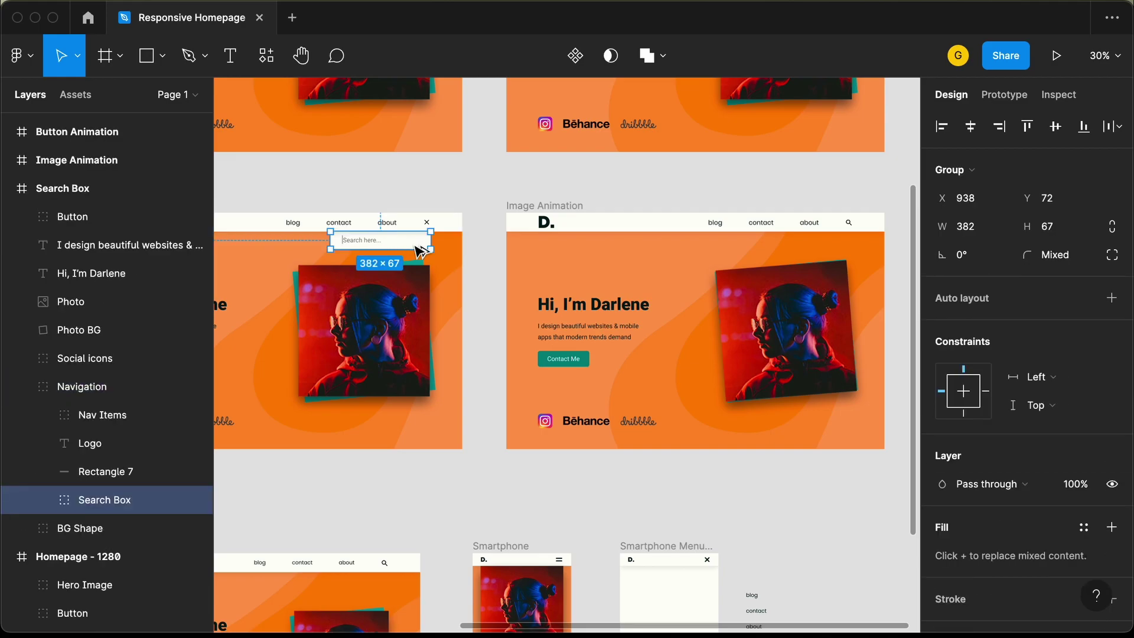
left_click_drag(420, 251, 704, 583)
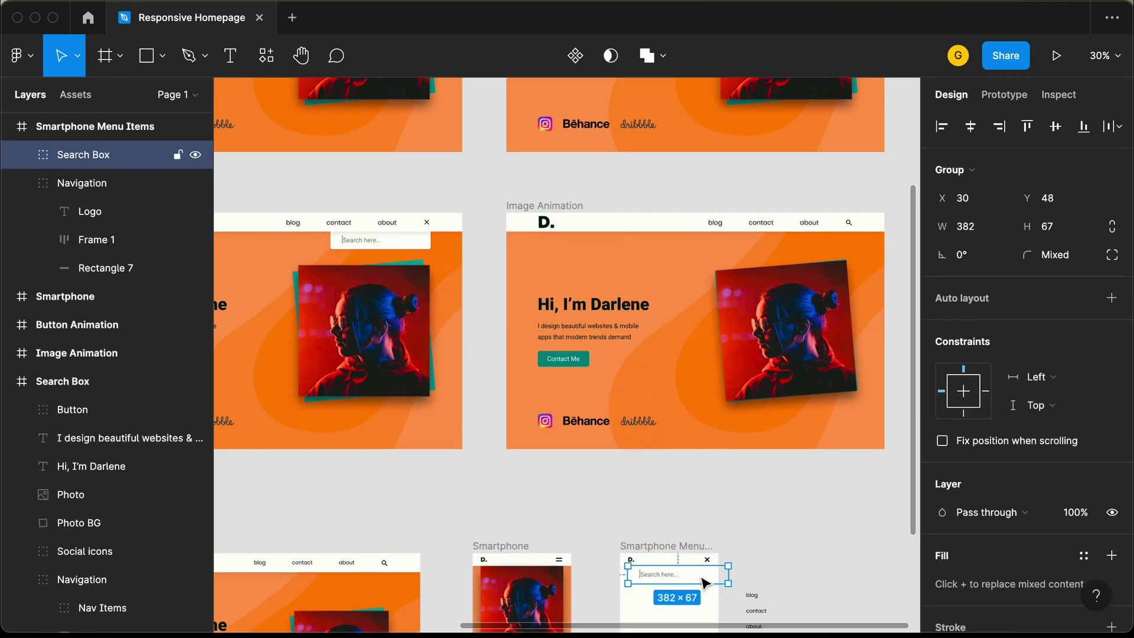
scroll(697, 596, "up", 5)
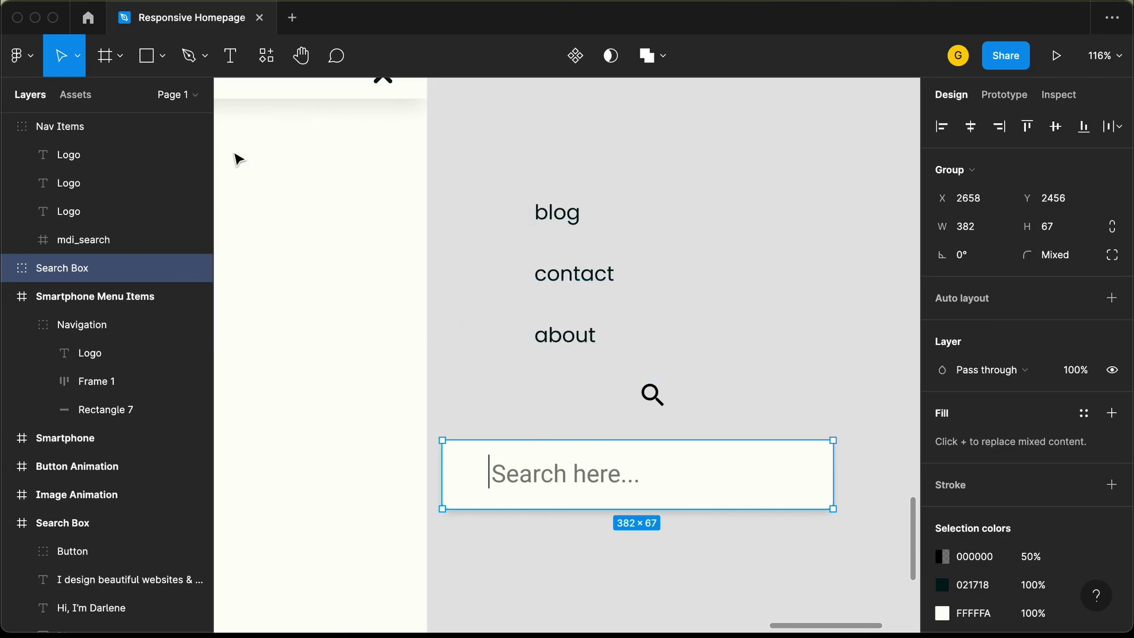
left_click_drag(107, 280, 107, 236)
Step: Place the search icon inside the right end of the search field and layer it above the Search Box group
scroll(602, 464, "up", 1)
double_click(594, 433)
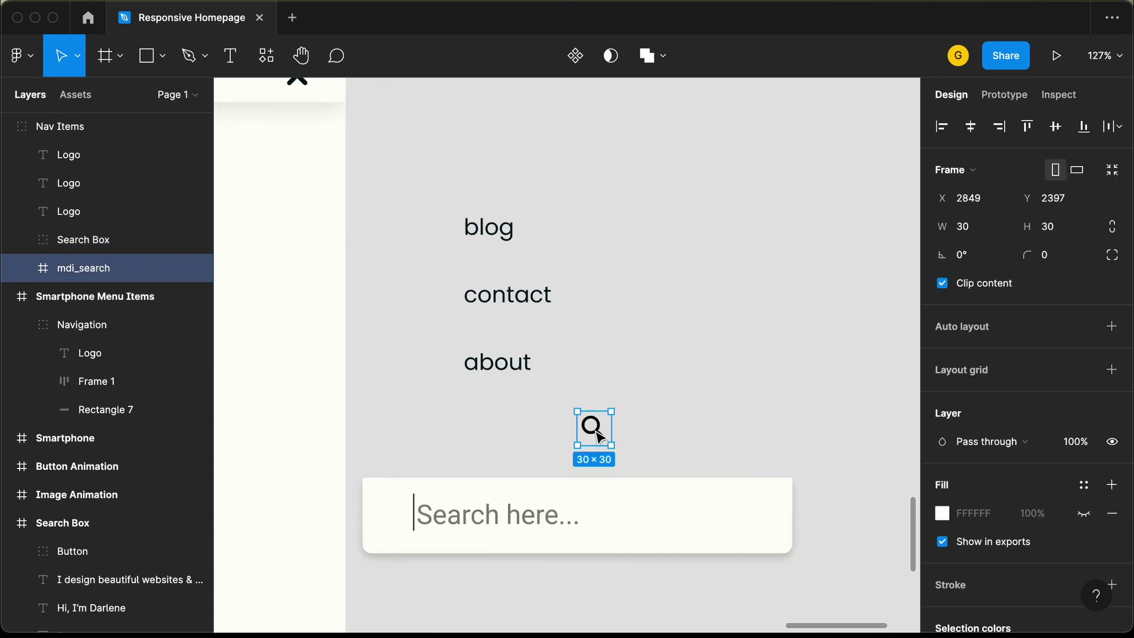
left_click_drag(598, 435, 757, 526)
left_click_drag(120, 280, 118, 223)
Step: Move the search field and its icon together to 30 px below "about", left-aligned with the menu links
left_click(749, 521)
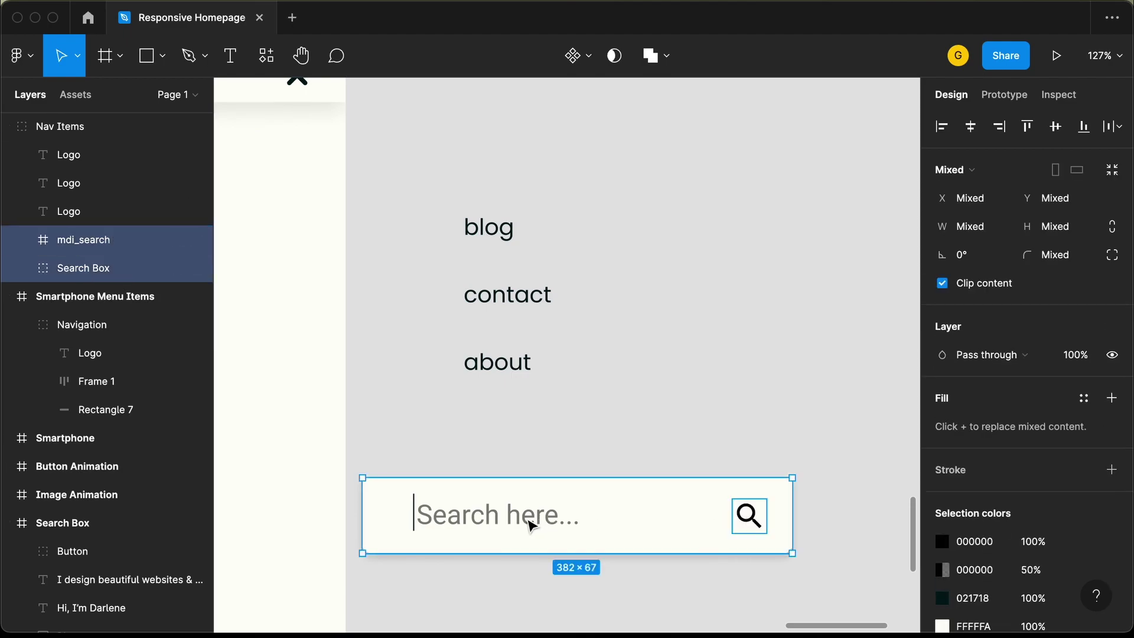
left_click_drag(529, 522, 632, 460)
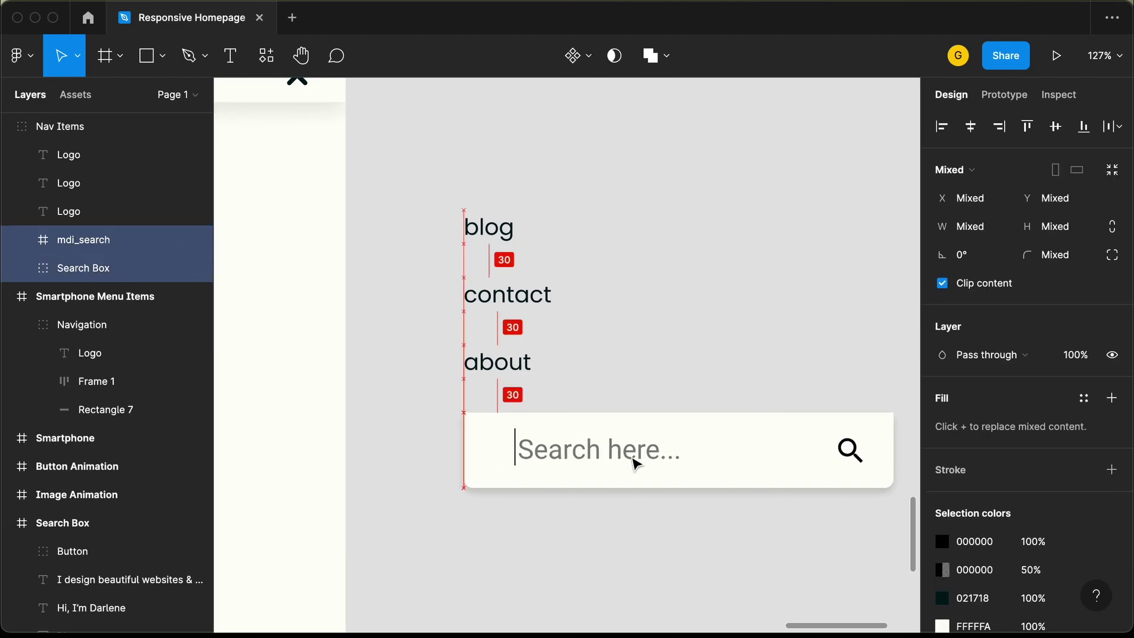
scroll(730, 362, "down", 5)
left_click(652, 278)
Step: Move the Nav Items group into the Smartphone Menu Items frame at X 50, Y 109
left_click(633, 309)
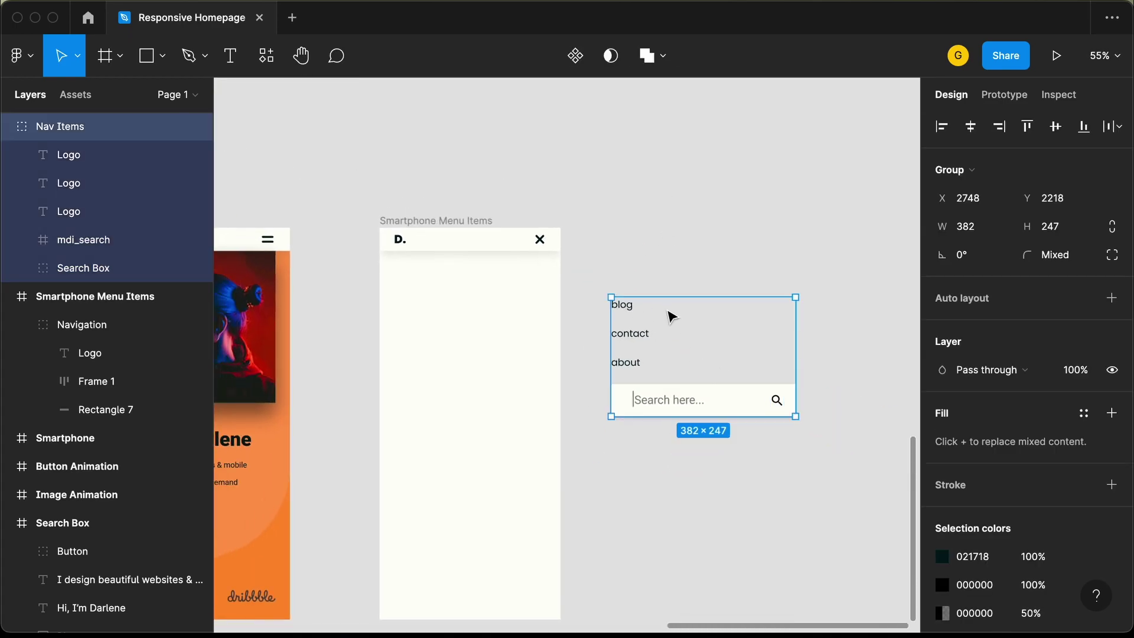
left_click_drag(674, 317, 458, 325)
scroll(433, 329, "up", 5)
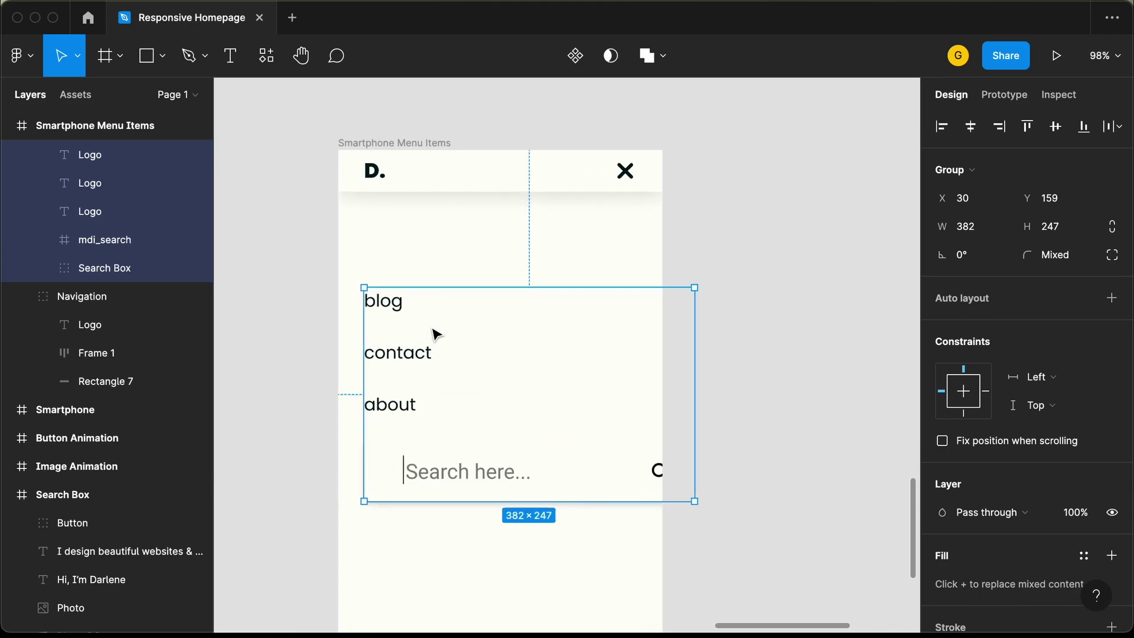
scroll(434, 330, "up", 4)
left_click_drag(435, 322, 435, 258)
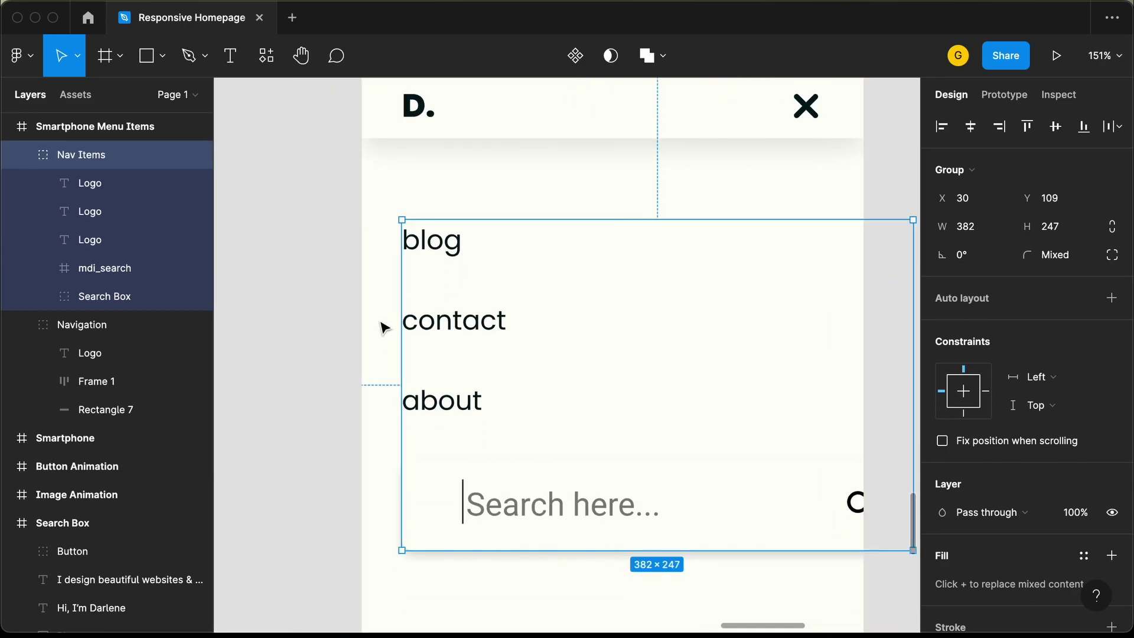
key("shift+Right")
key("shift+Right")
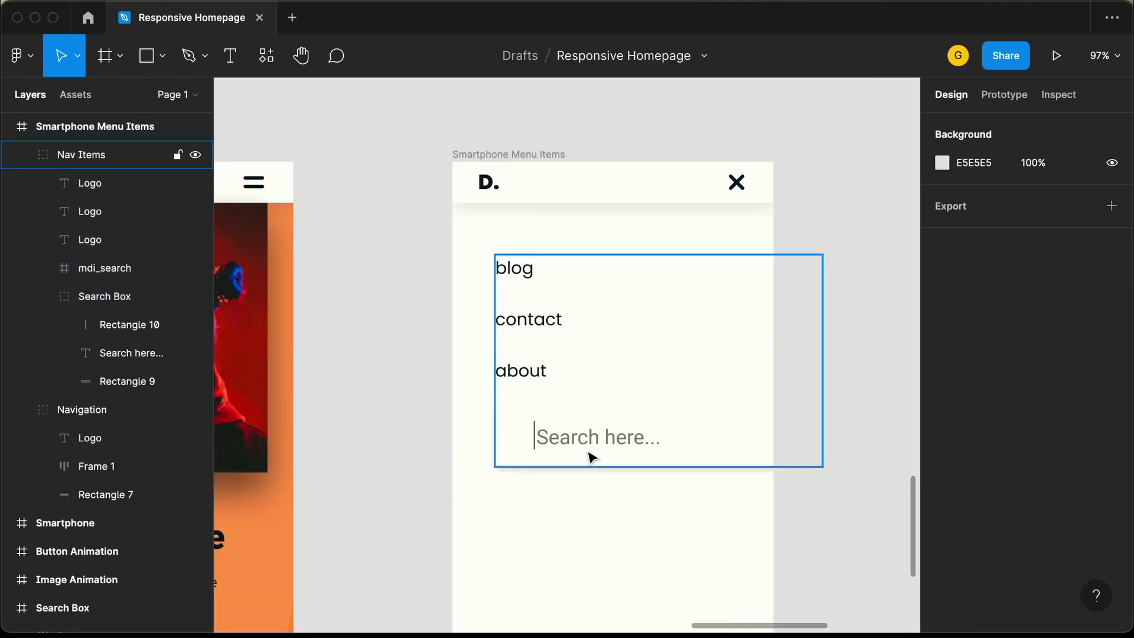
Step: Move the Search Box group 20 px left to X 30
left_click(590, 458)
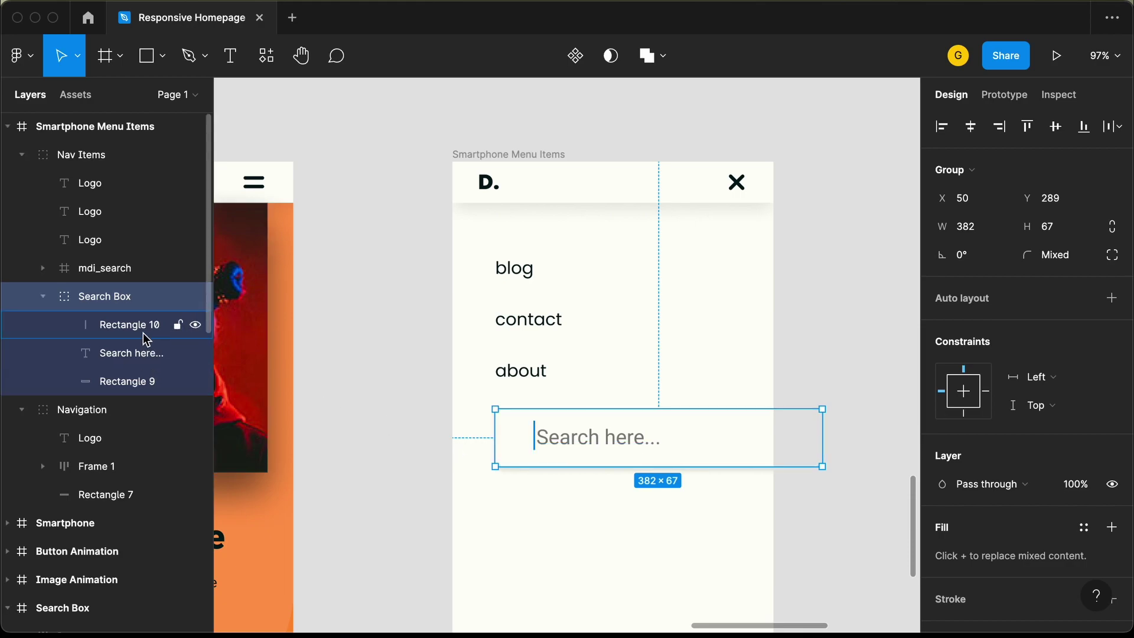
key("shift+Left")
key("shift+Left")
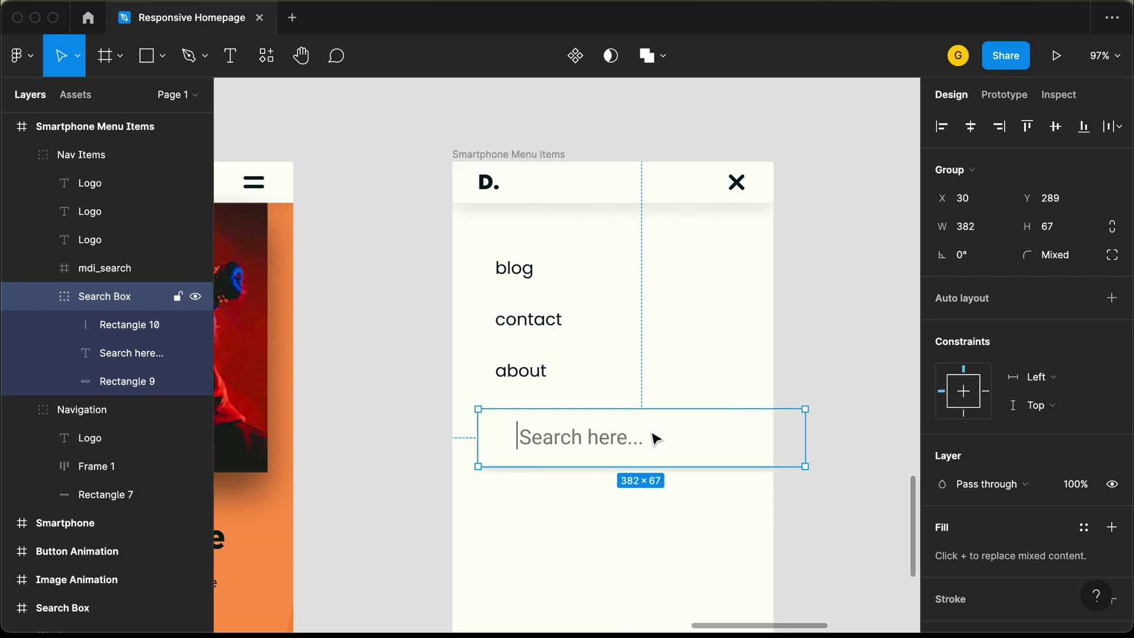
Step: Narrow the search field's background rectangle to 315 px so both side margins in the menu frame are 30 px
double_click(689, 448)
left_click_drag(807, 438, 745, 437)
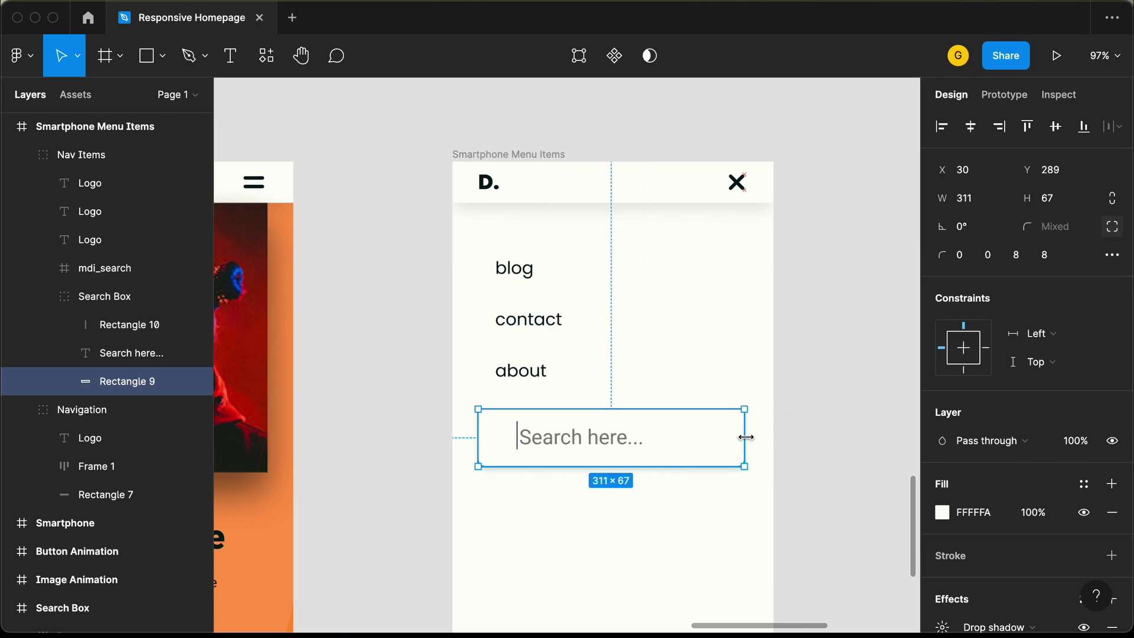
key("alt")
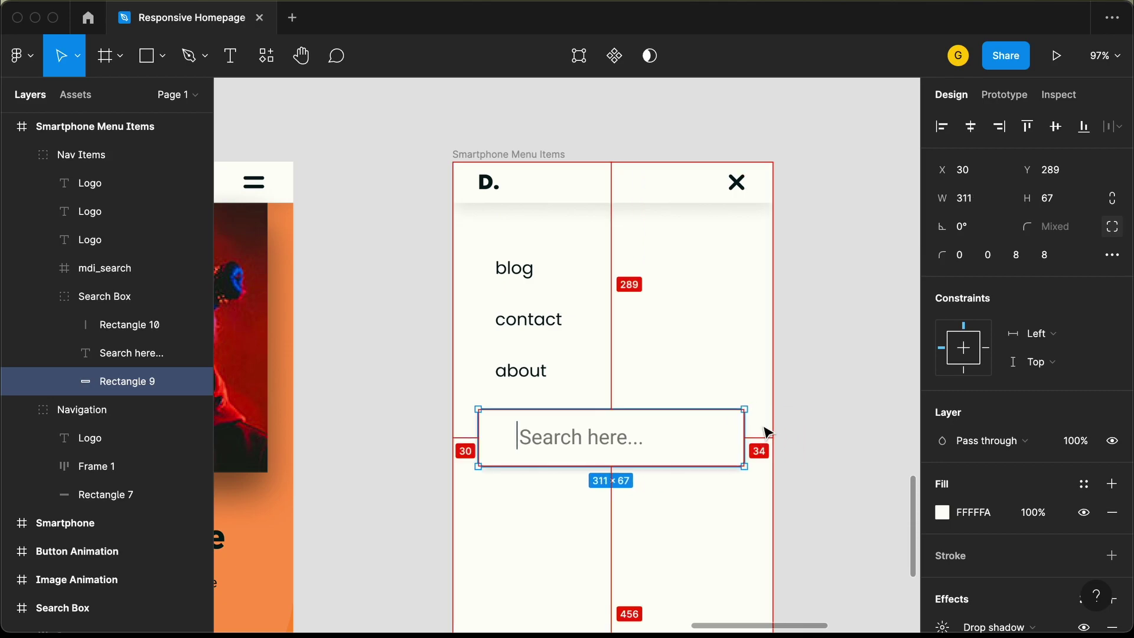
left_click_drag(749, 440, 760, 440)
key("alt")
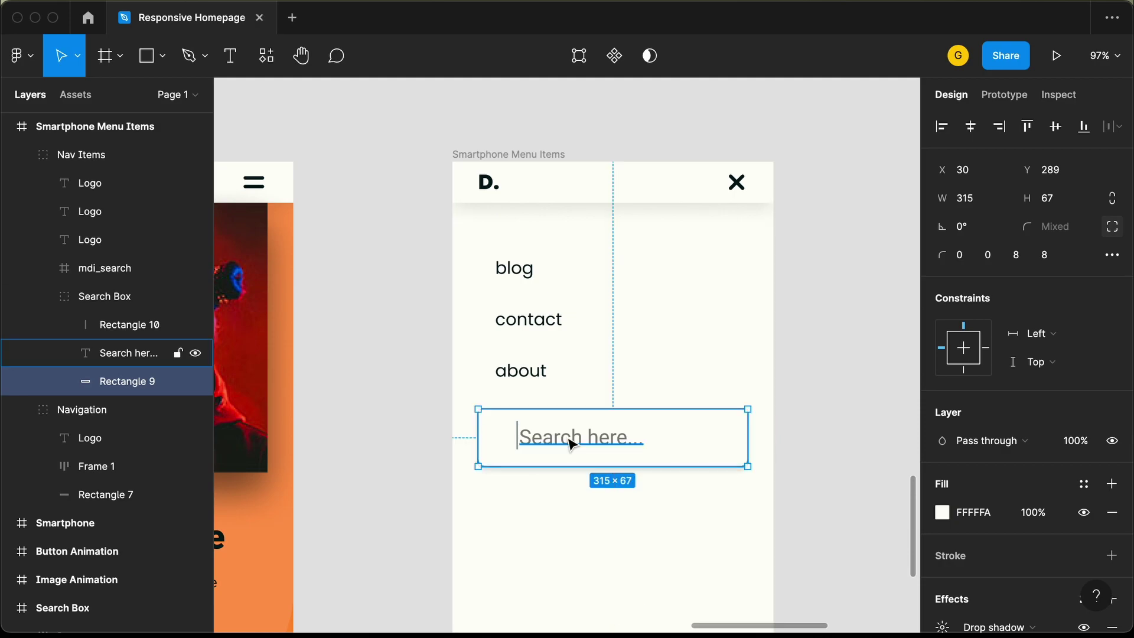
Step: Set the "Search here..." placeholder text to font size 20
left_click(571, 444)
double_click(569, 437)
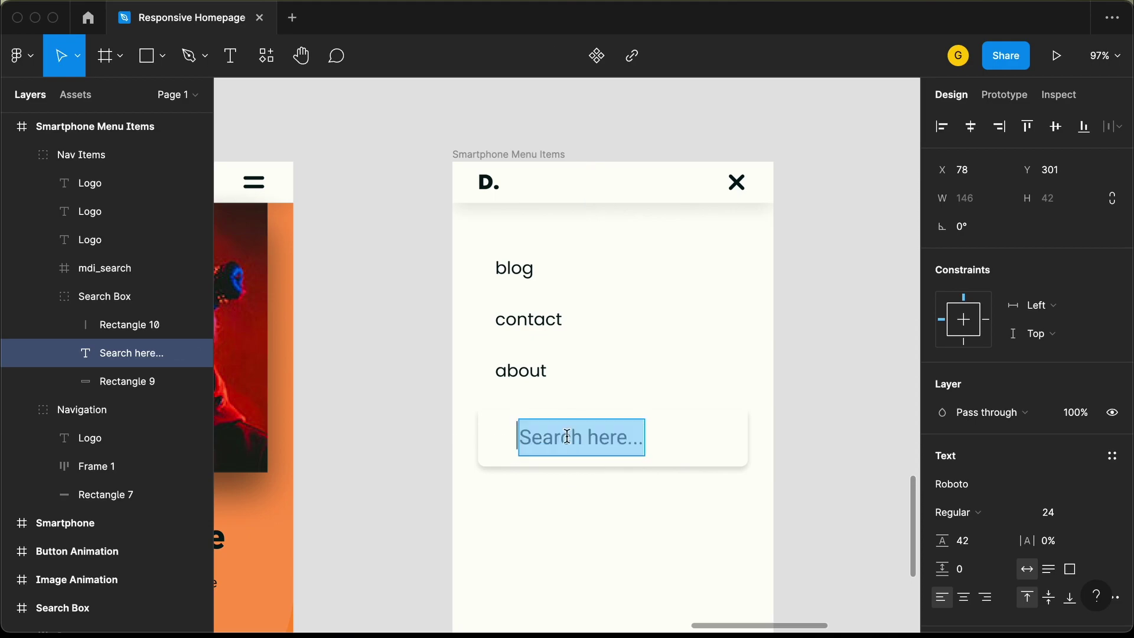
key("Escape")
scroll(956, 467, "down", 1)
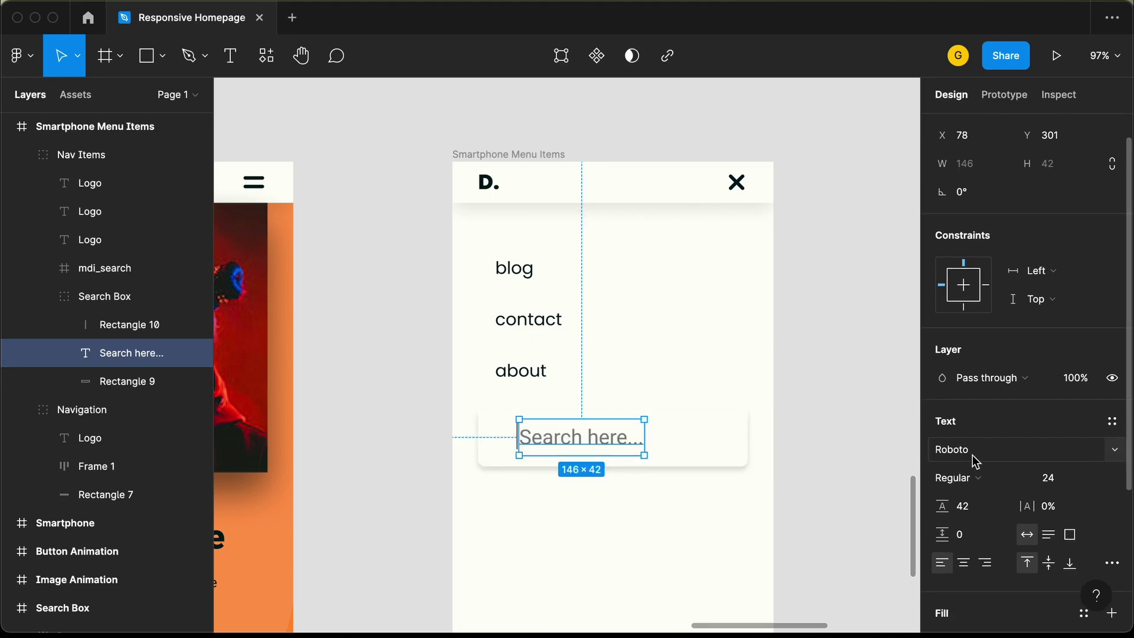
left_click(1074, 485)
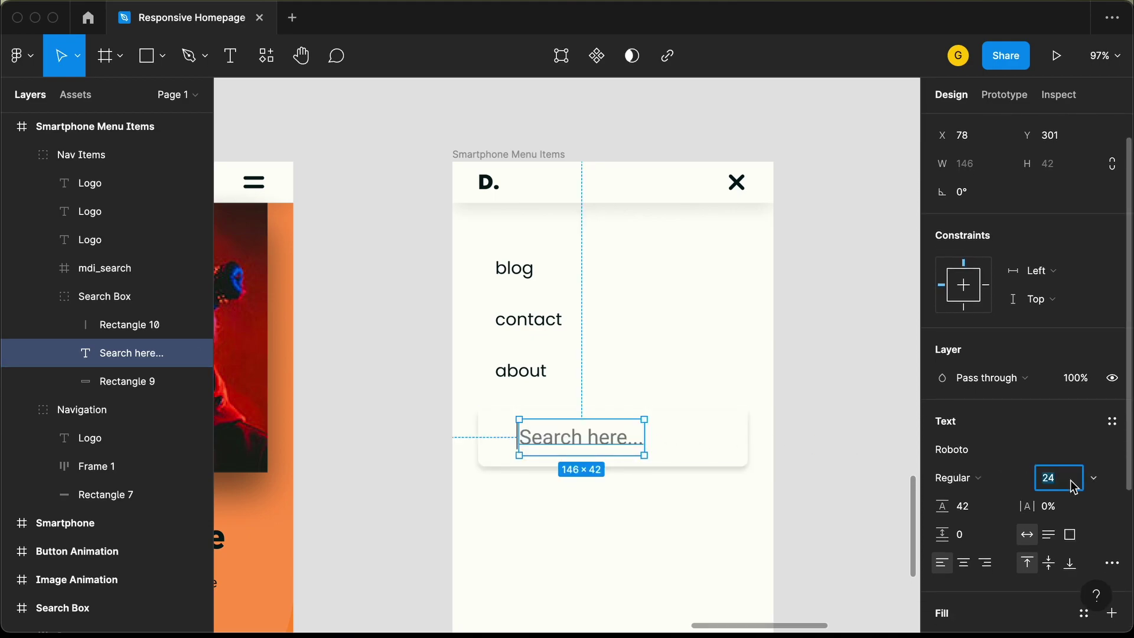
type("18")
key("Return")
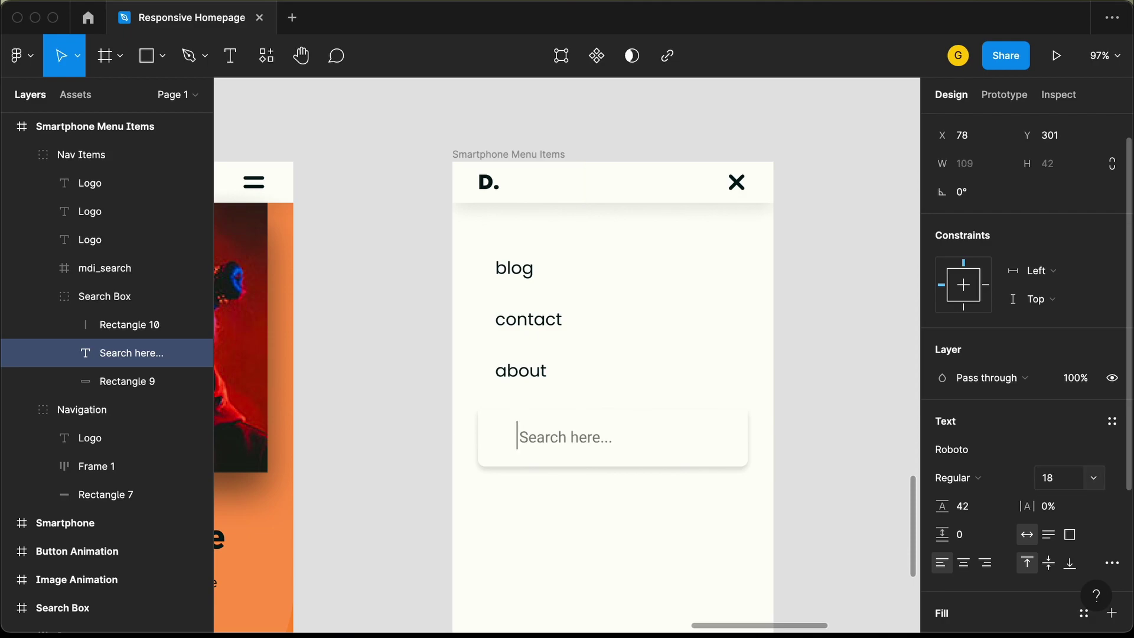
key("BackSpace")
key("Return")
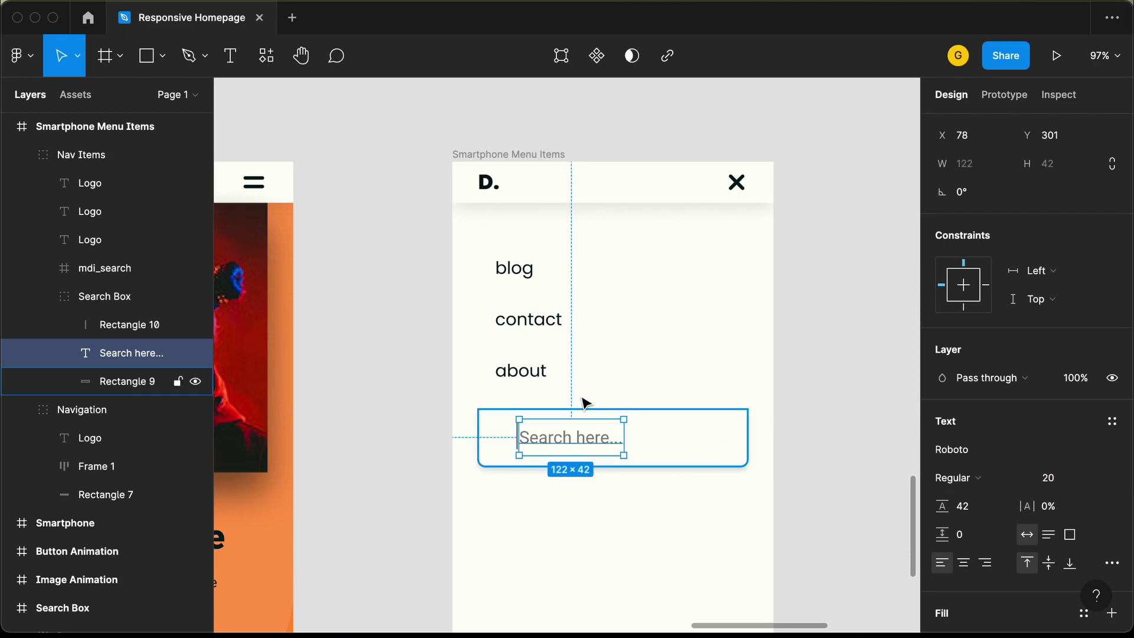
Step: Move the text cursor bar and the "Search here..." text together about 20 px left inside the search field
scroll(557, 442, "up", 5)
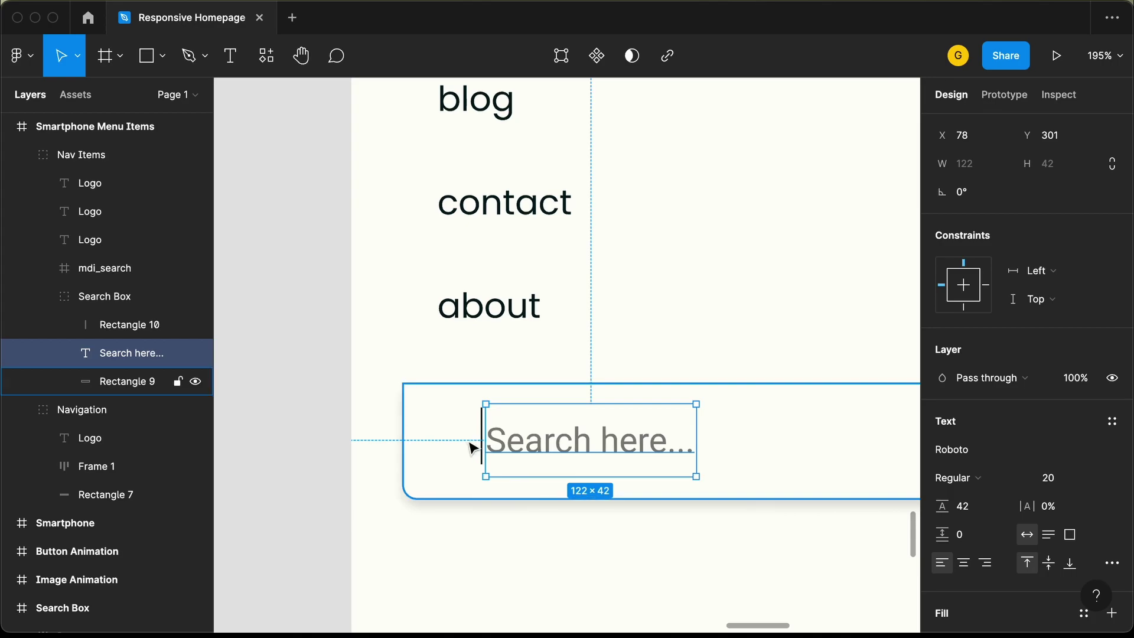
scroll(482, 449, "up", 5)
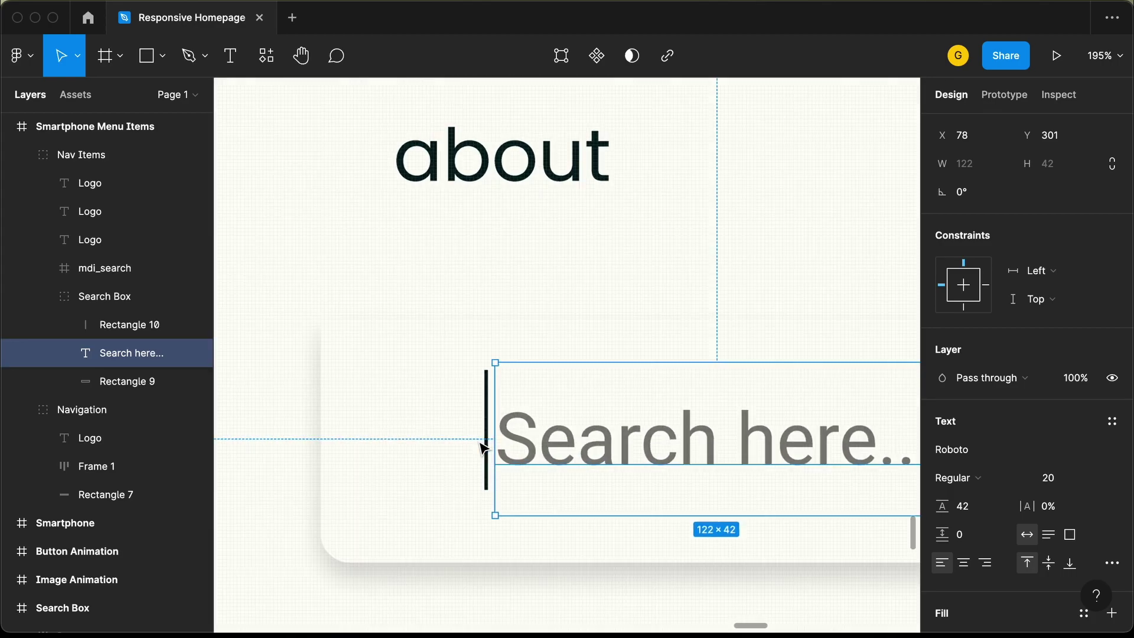
left_click(486, 442, "shift")
scroll(486, 442, "down", 5)
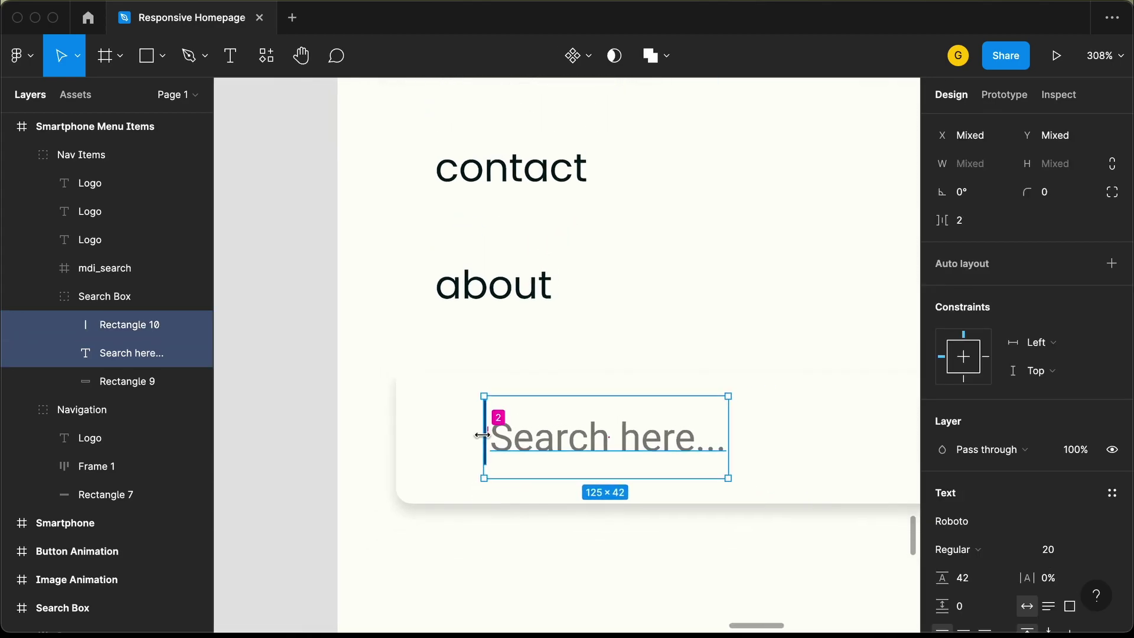
key("shift+Left")
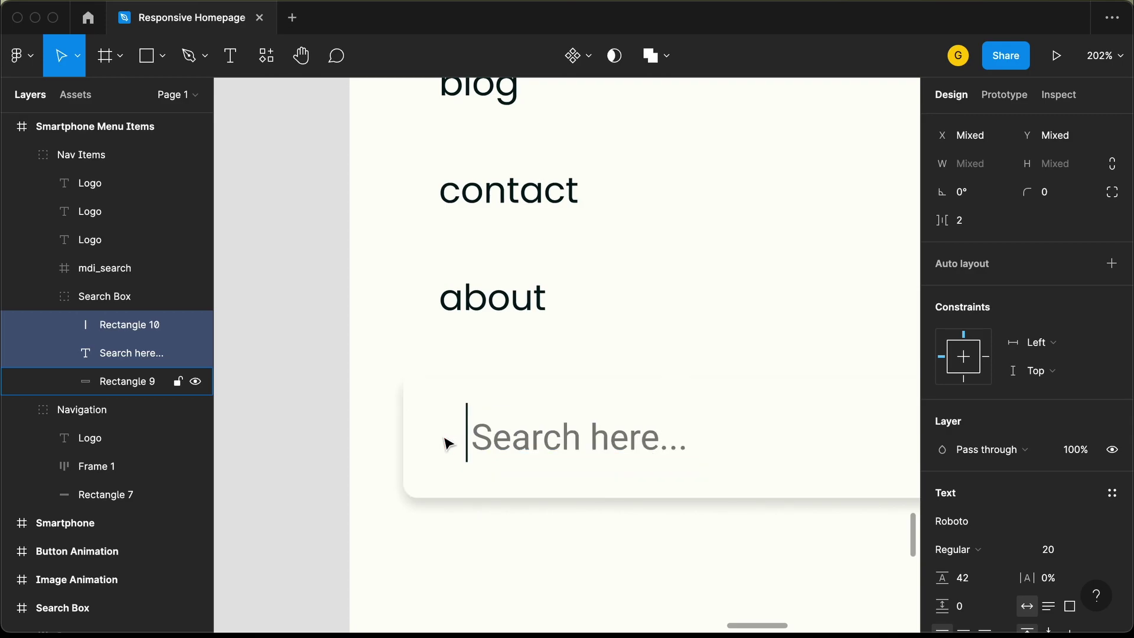
key("shift+Left")
key("alt")
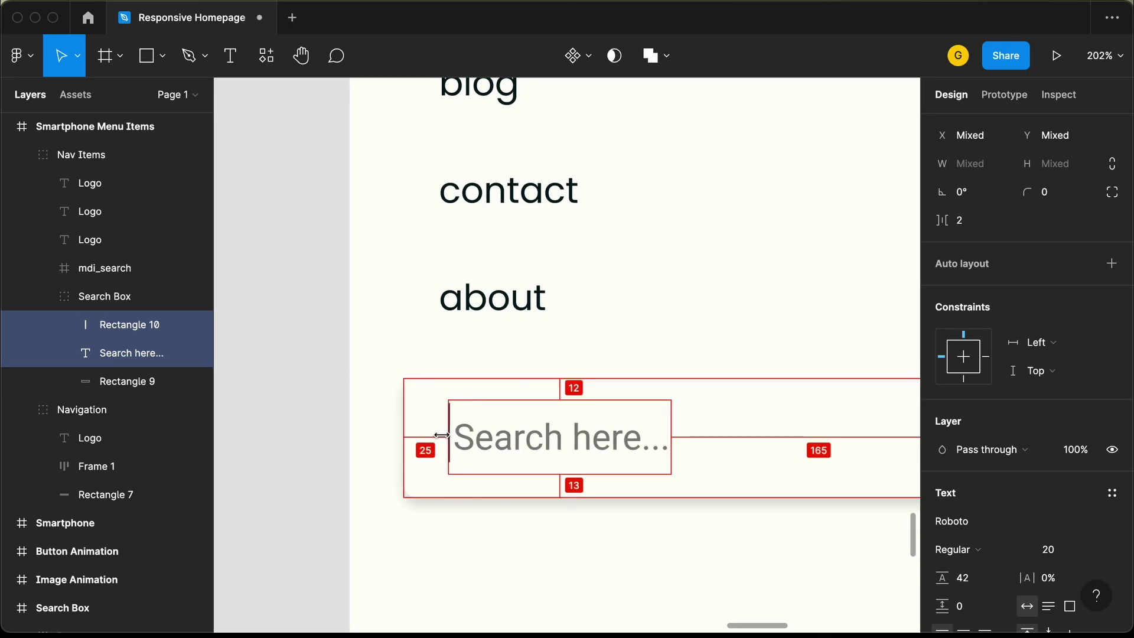
Step: Reduce the search field background's height to 54 px and centre the cursor bar and placeholder text vertically inside it
left_click(721, 455)
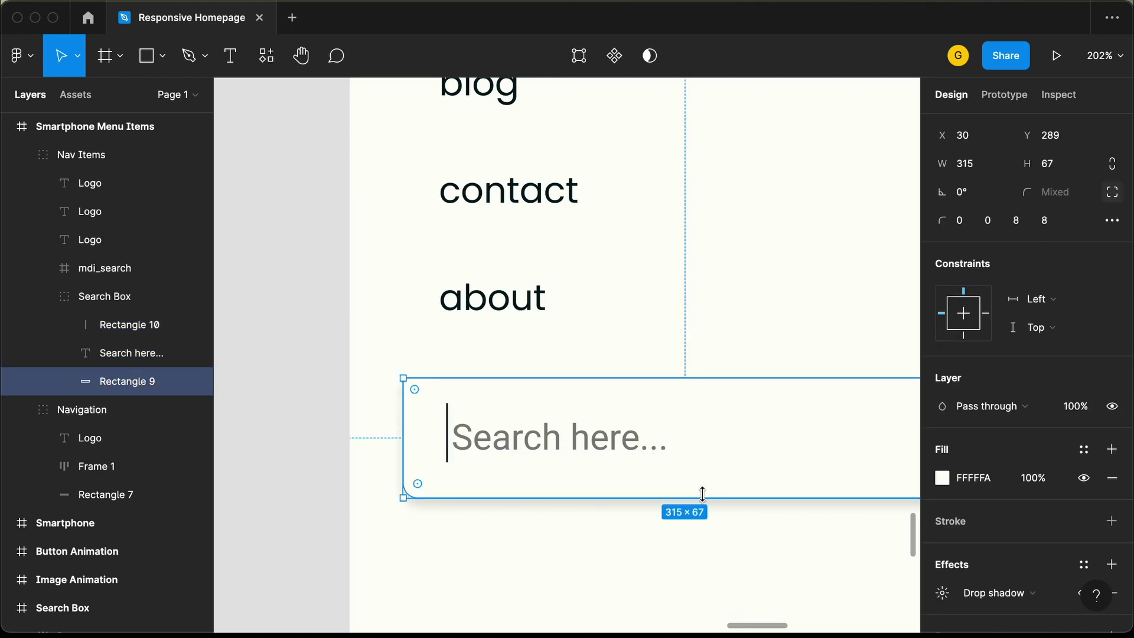
left_click_drag(702, 493, 702, 474)
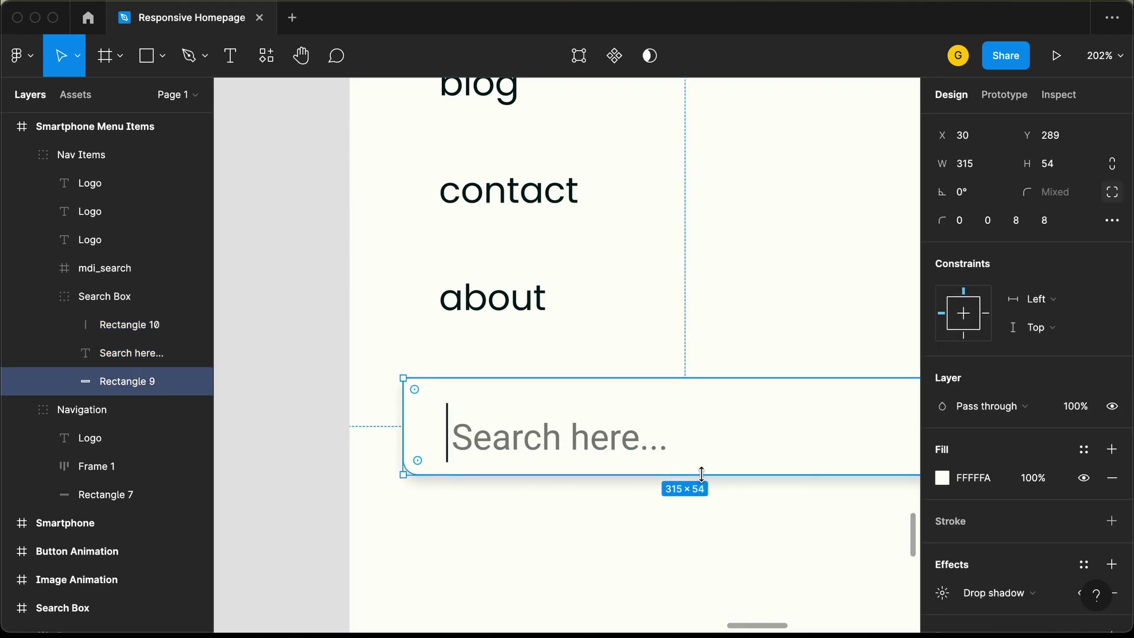
left_click(589, 440)
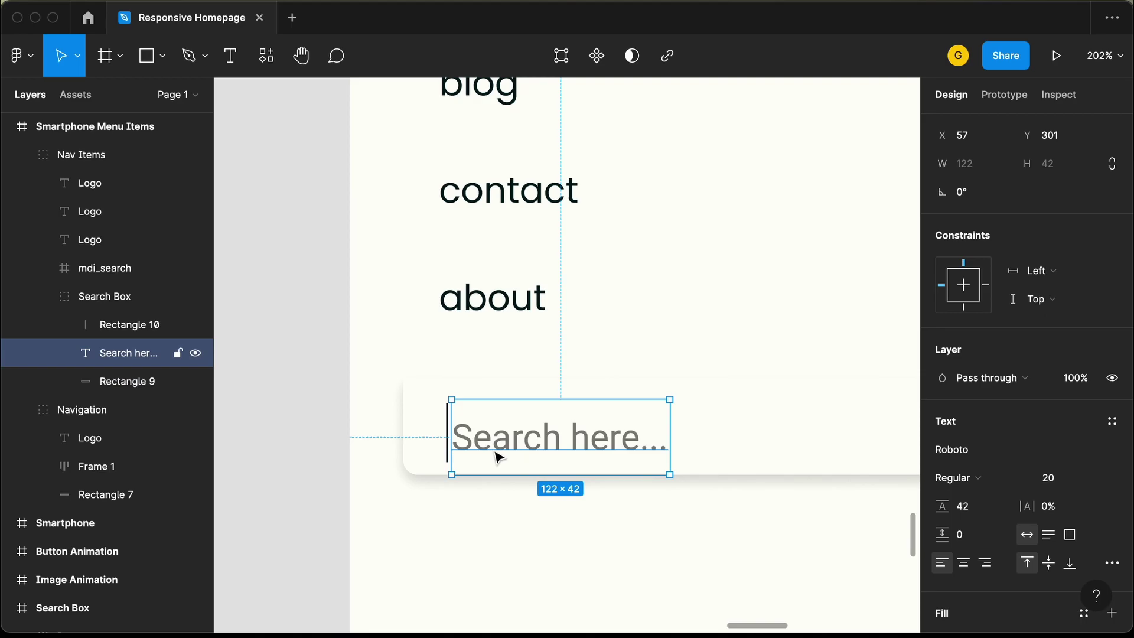
left_click(447, 444, "shift")
scroll(447, 444, "up", 5)
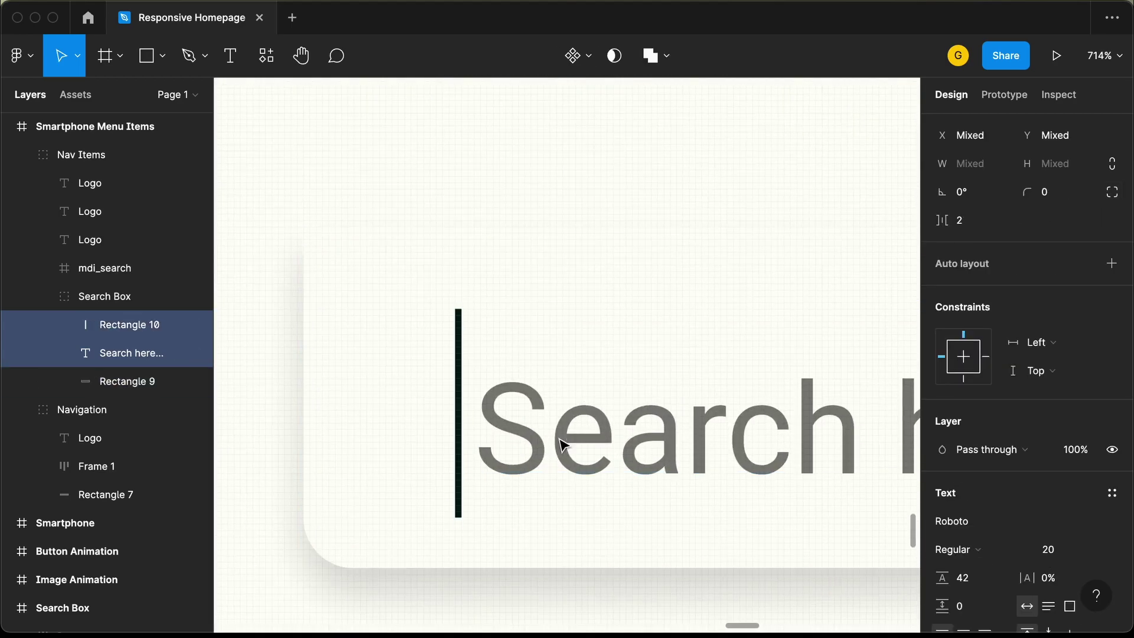
scroll(425, 459, "down", 8)
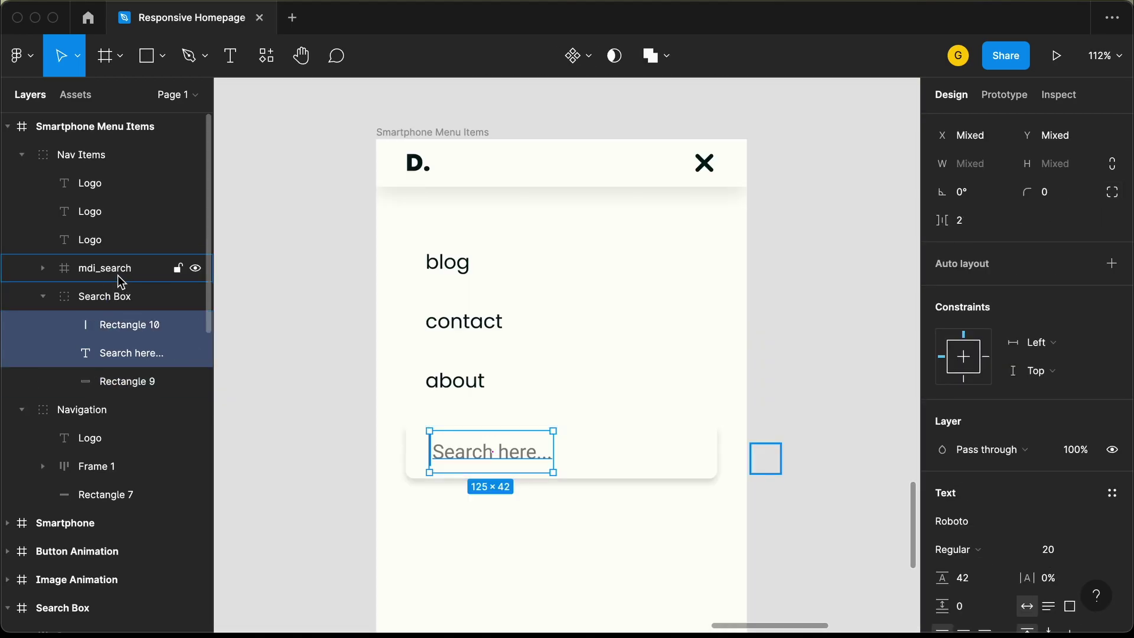
Step: Move the mdi_search icon into the right end of the search field at X 299, Y 305
left_click(121, 279)
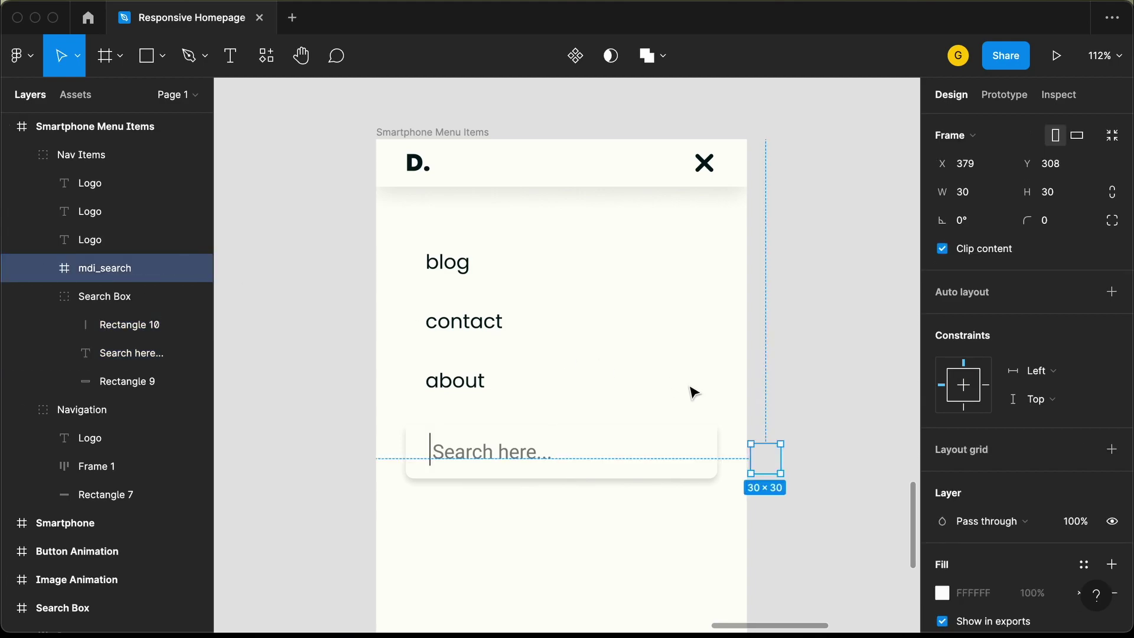
key("shift+Left")
key("shift+Left")
key("shift+Left")
key("shift+Left")
key("shift+Left")
key("shift+Left")
key("shift+Left")
key("shift+Left")
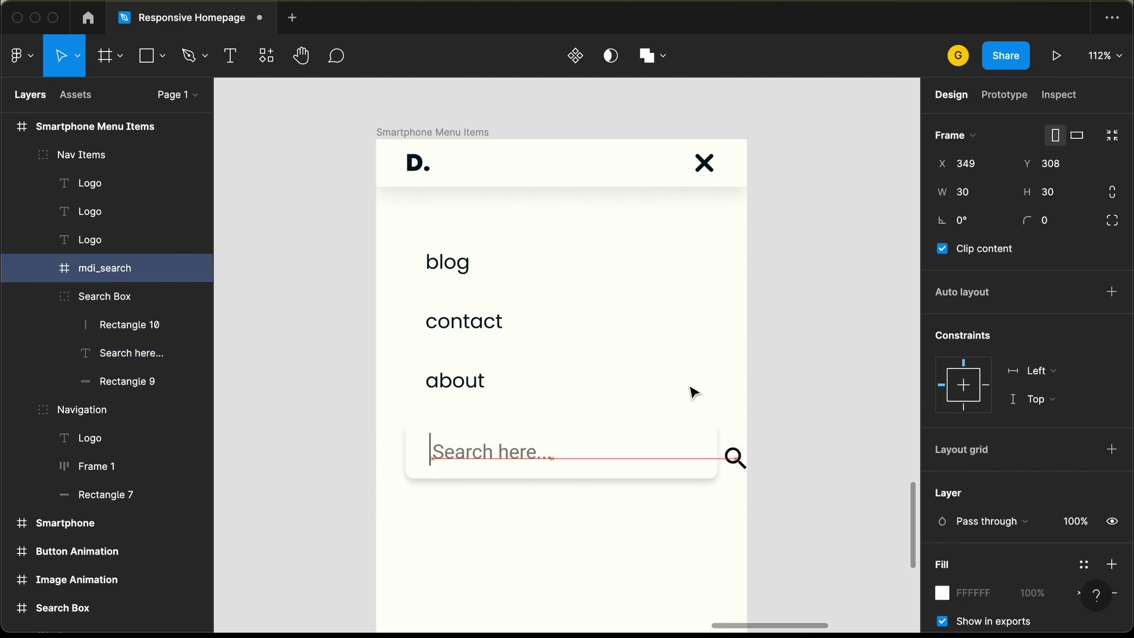
key("Up")
key("Up")
key("Up")
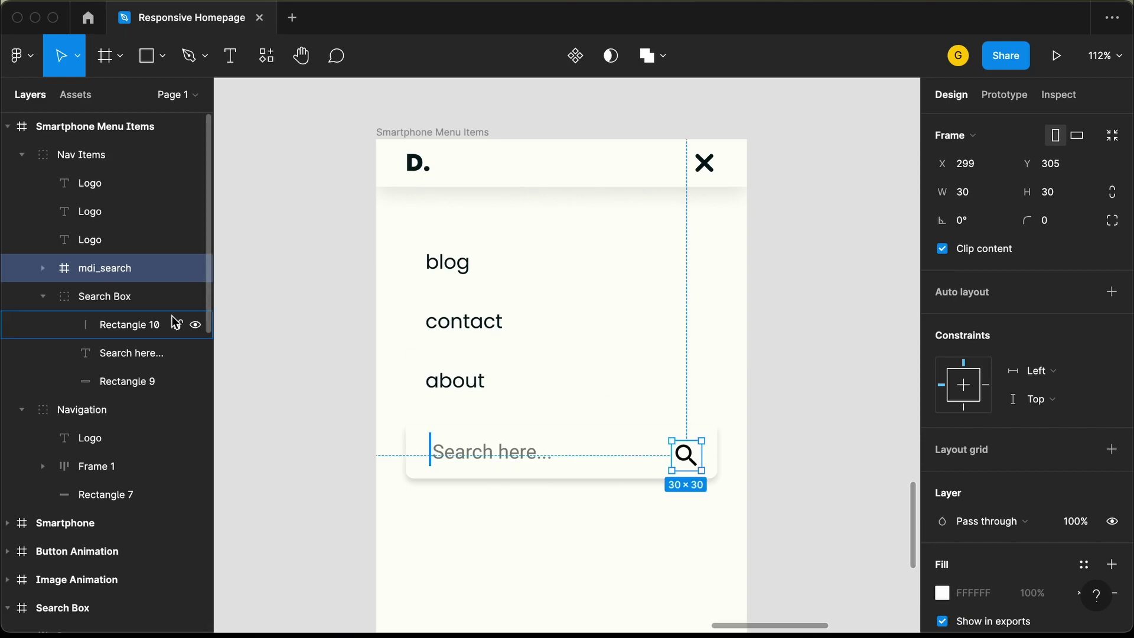
Step: Nest the mdi_search icon in the Search Box group above Rectangle 10 and reposition it at X 291, Y 301
left_click_drag(121, 273, 125, 312)
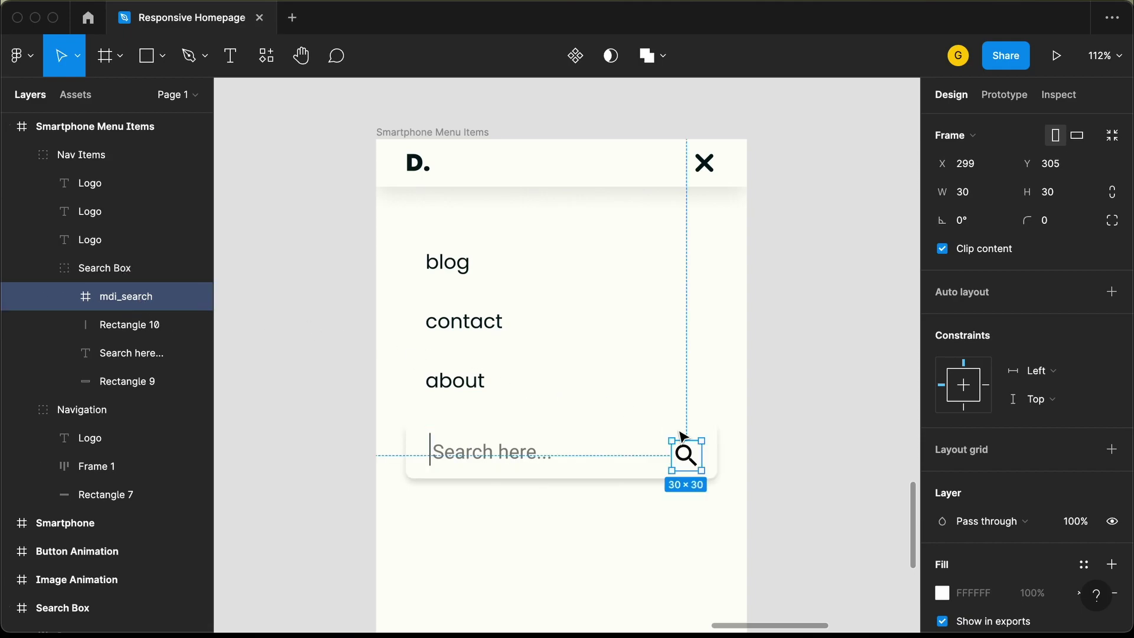
scroll(720, 469, "up", 5)
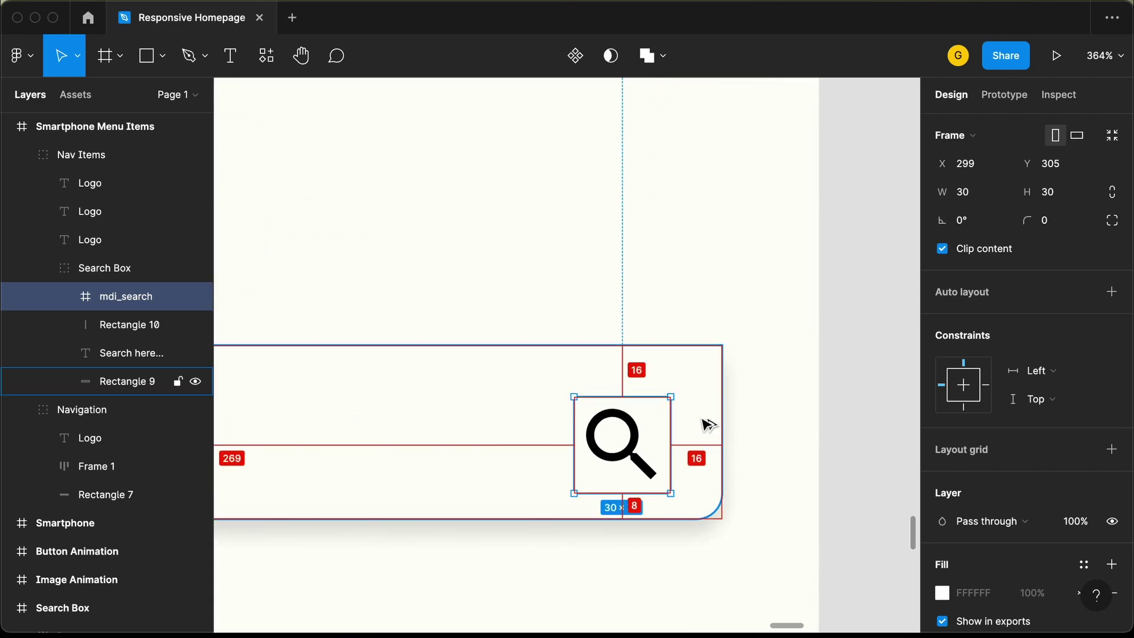
key("shift+Left")
key("Right")
key("Right")
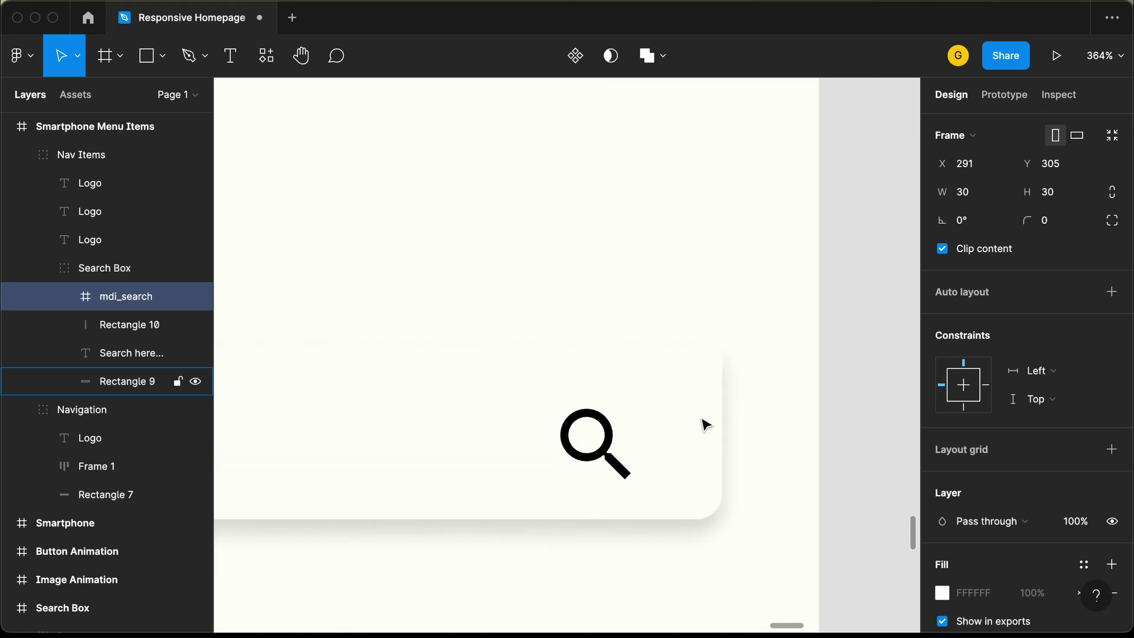
key("Up")
key("Up")
key("Up")
key("Up")
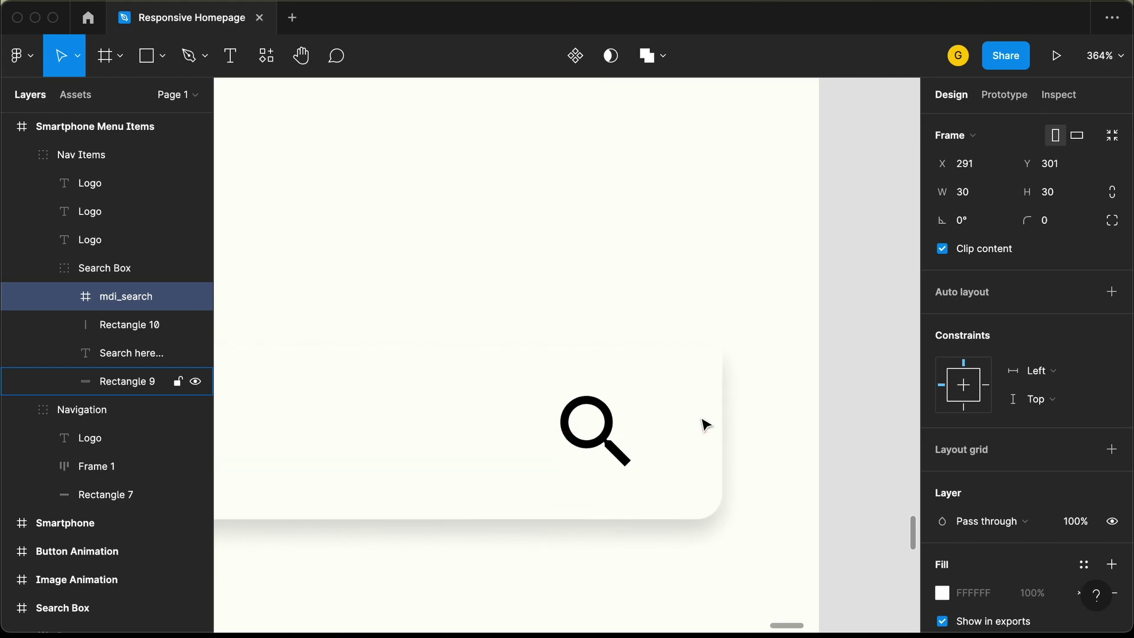
scroll(706, 425, "down", 10)
left_click(783, 408)
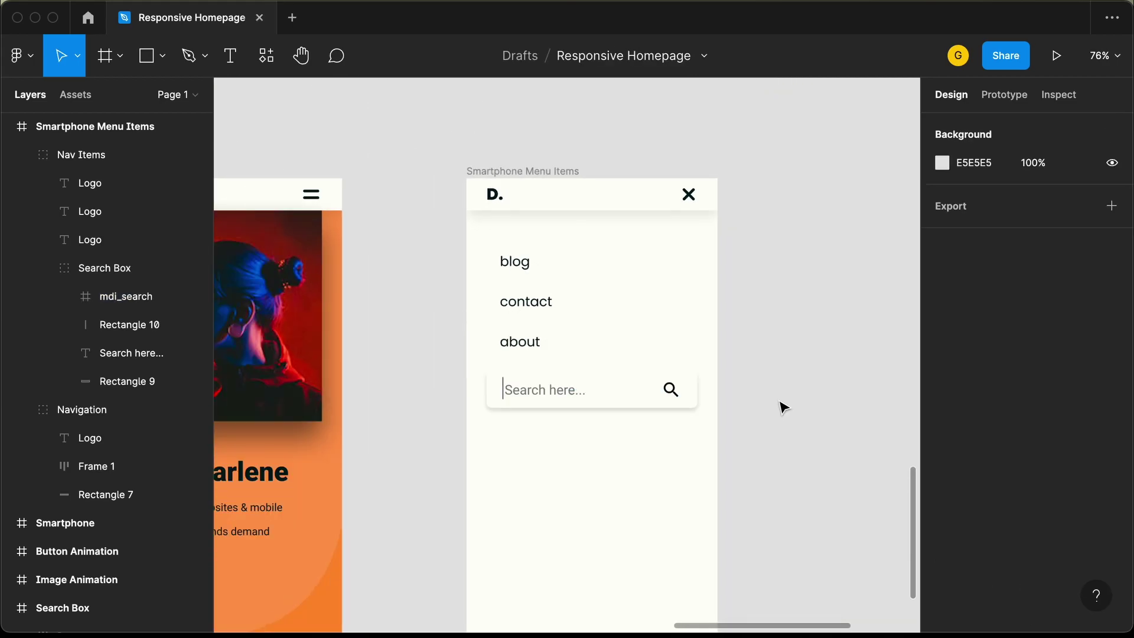
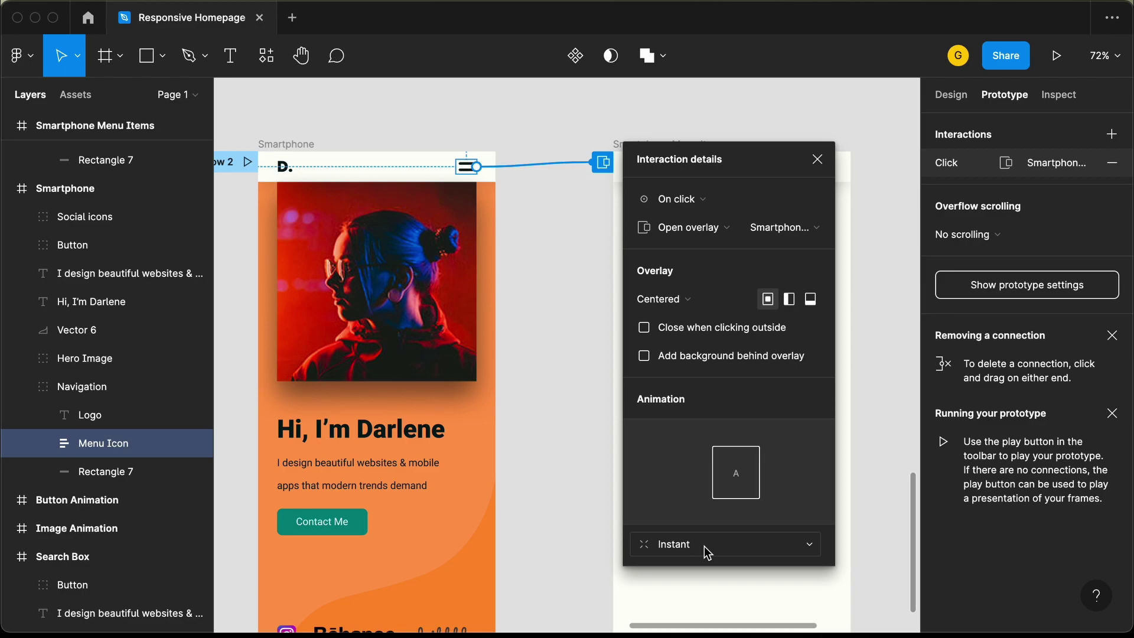
Step: Set the menu icon's open-overlay animation to Move in with the Slow spring easing
left_click(704, 545)
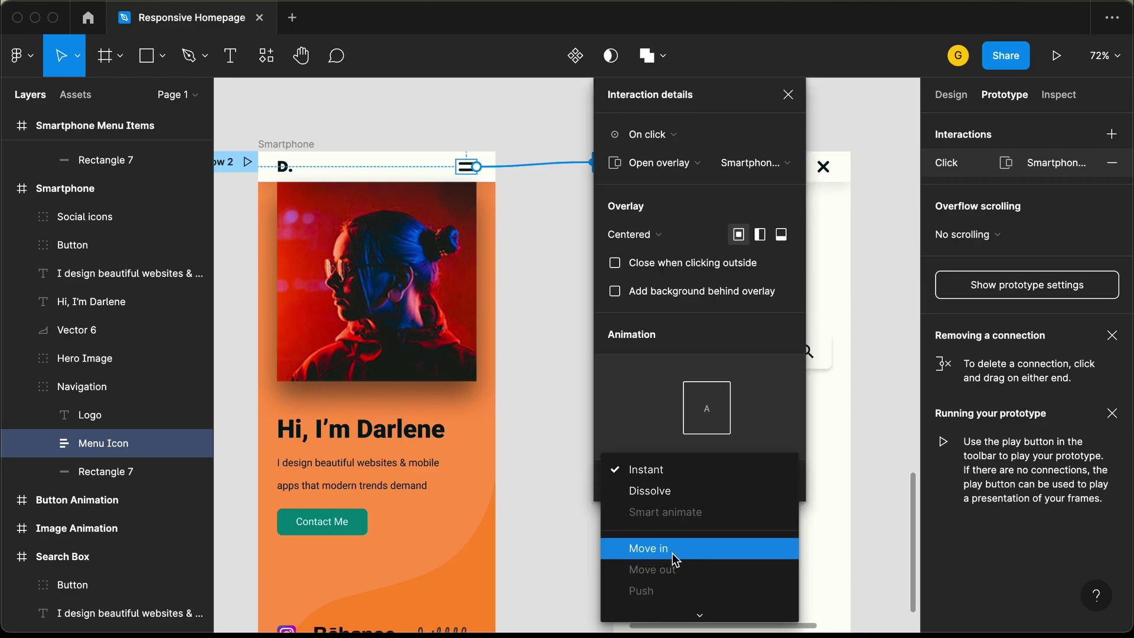
left_click(694, 548)
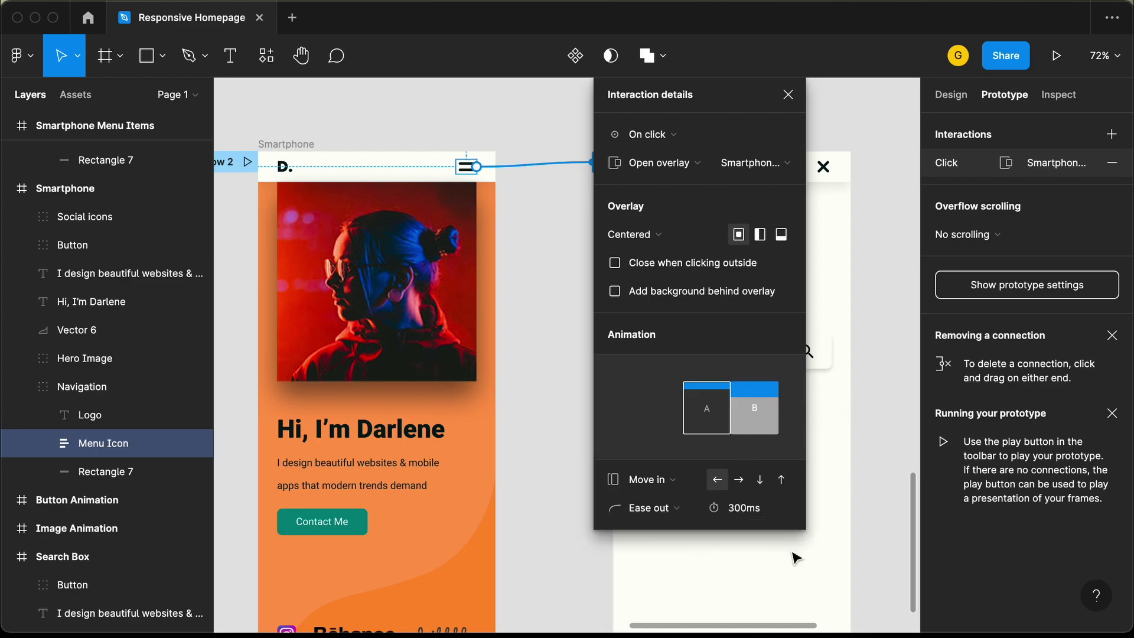
left_click(672, 512)
scroll(673, 539, "down", 4)
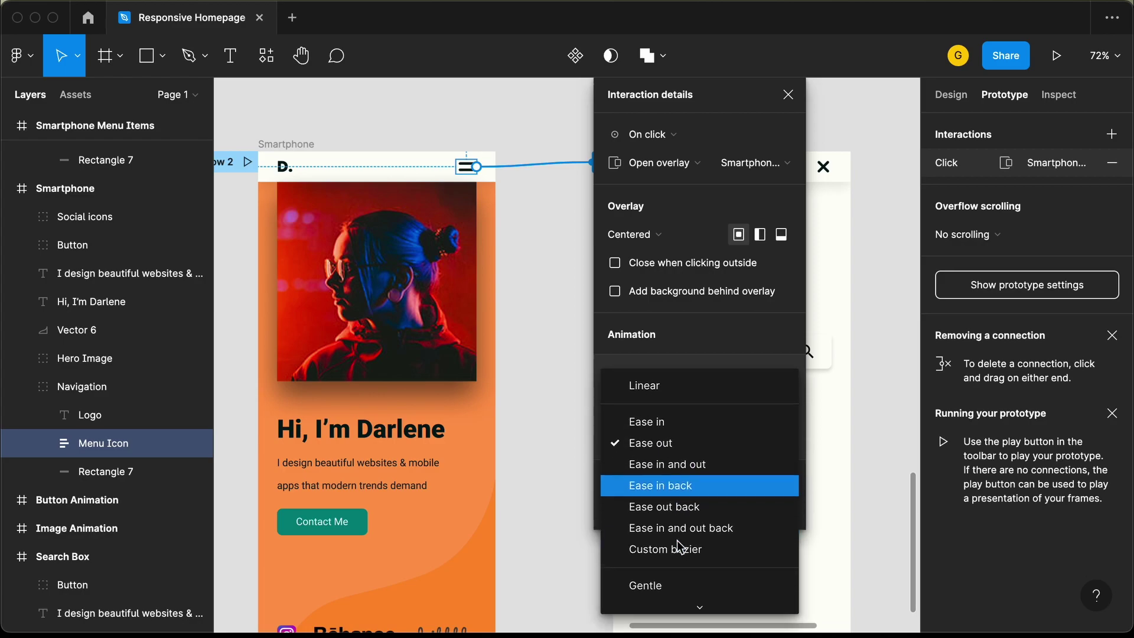
scroll(679, 572, "down", 1)
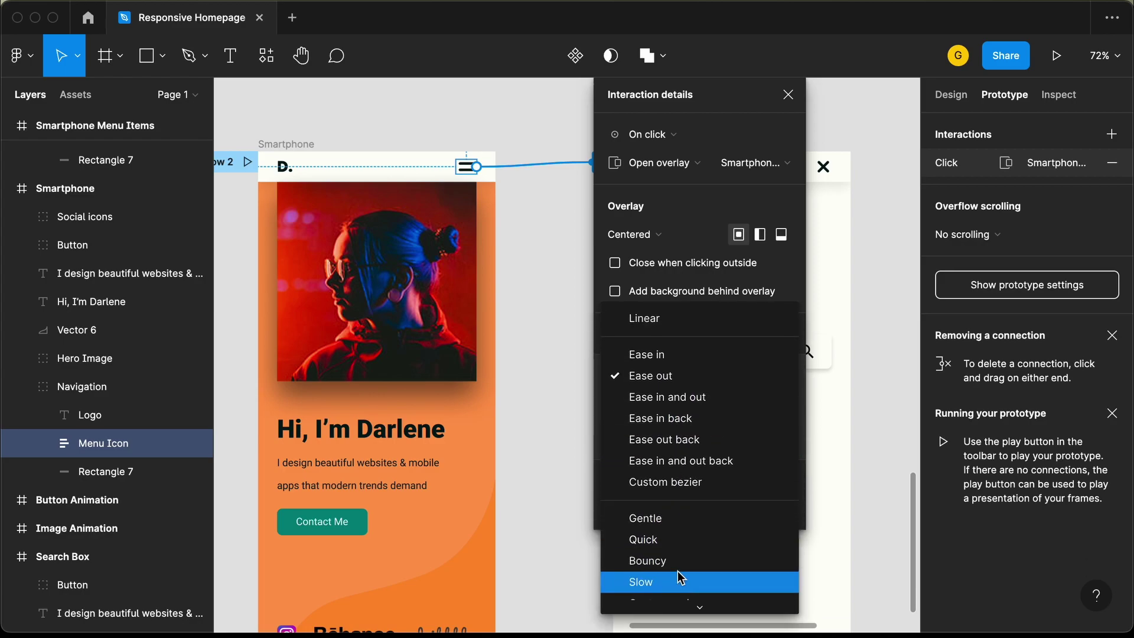
left_click(675, 574)
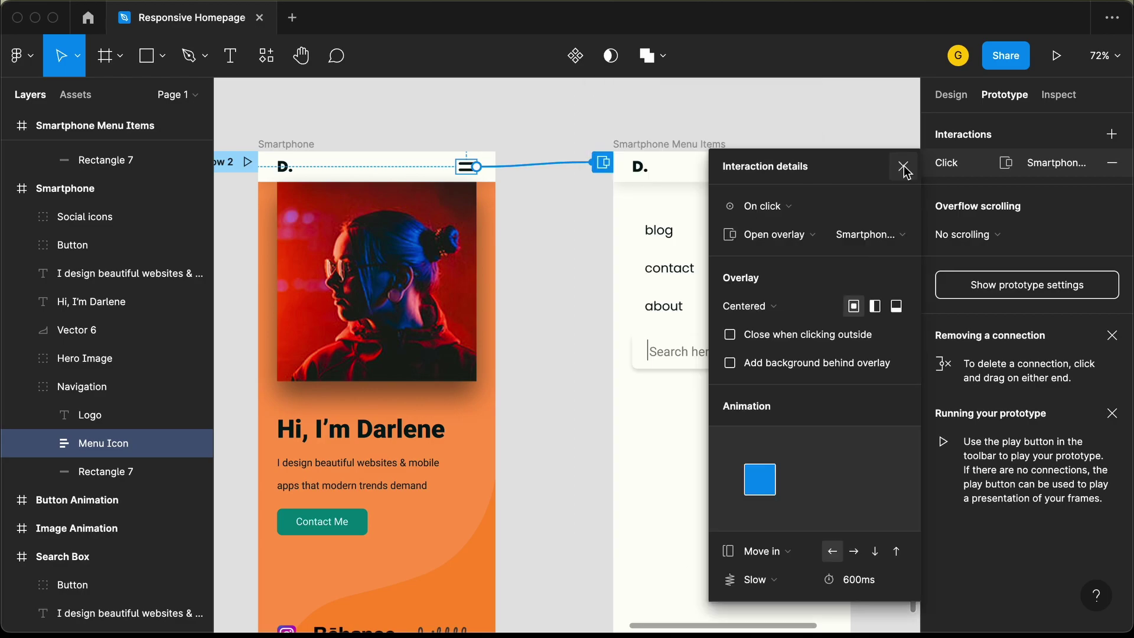
left_click(902, 168)
Step: Add an on-click Close overlay interaction to the close icon in the Smartphone Menu Items frame
scroll(683, 295, "right", 3)
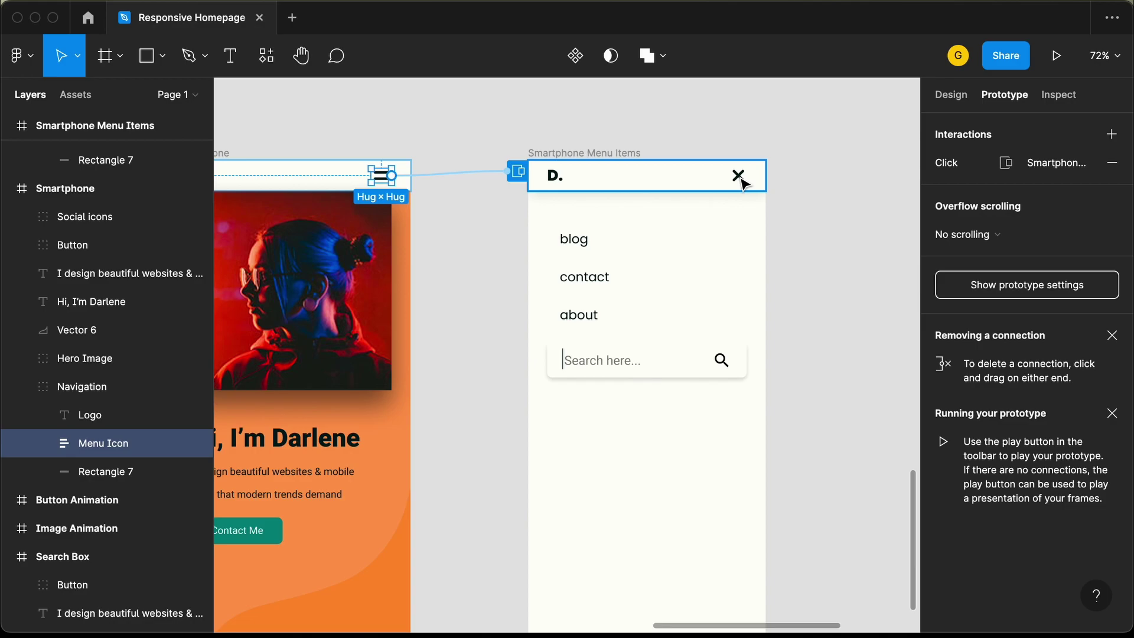
left_click(741, 183)
scroll(744, 184, "right", 2)
scroll(745, 184, "right", 2)
left_click_drag(663, 209, 705, 208)
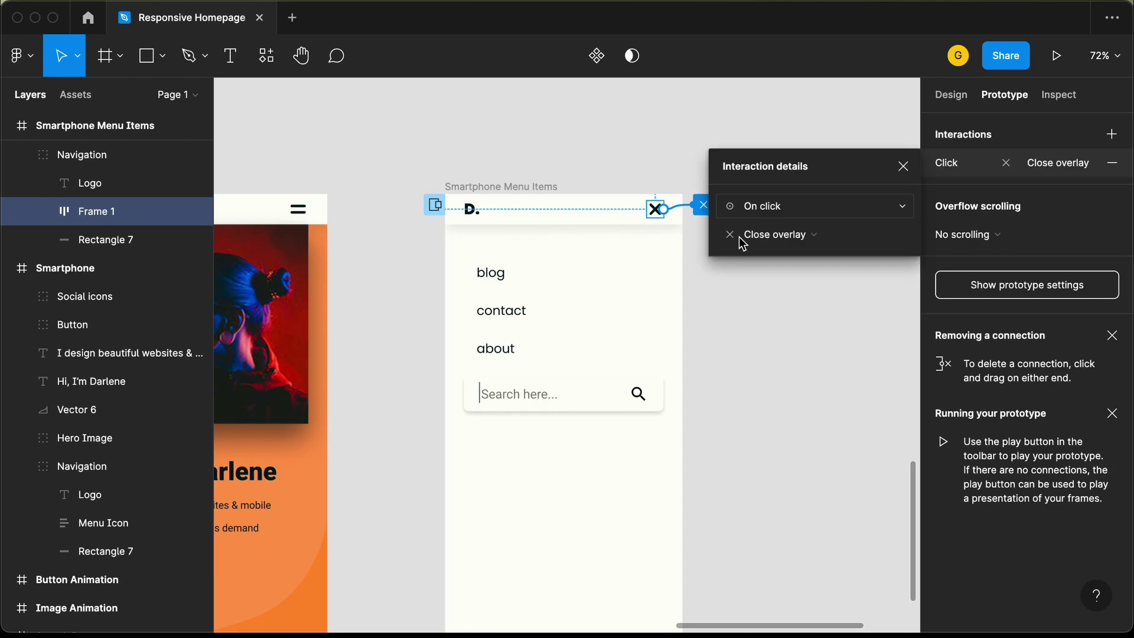
scroll(872, 236, "down", 5)
left_click(866, 284)
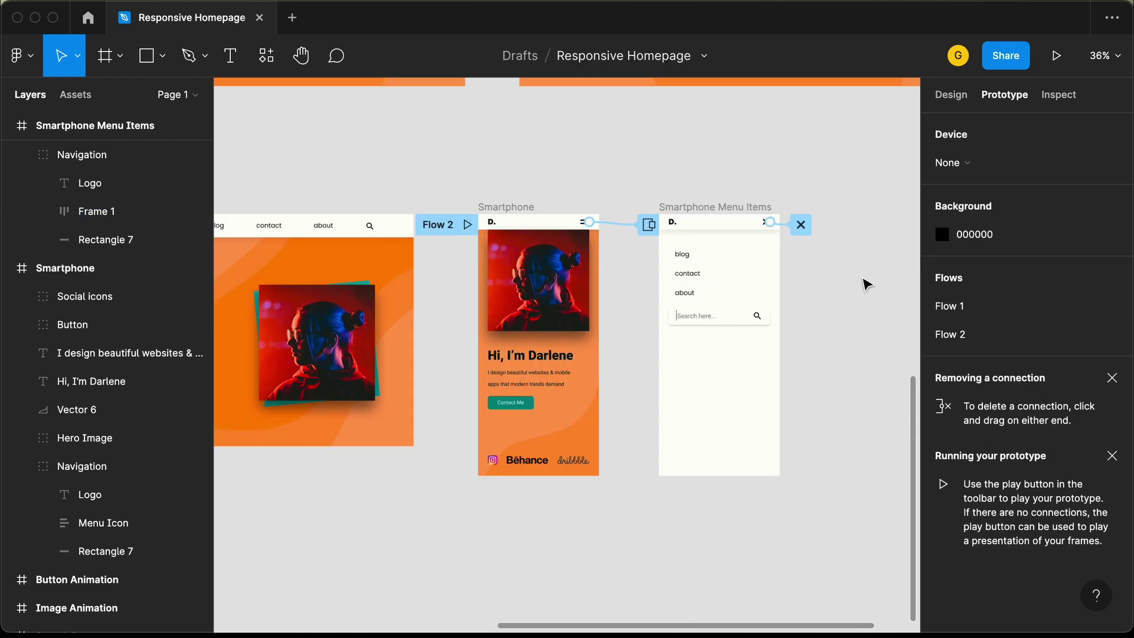
Step: Preview the prototype from the Smartphone frame, test opening and closing the menu overlay, and return to the design file
left_click(512, 207)
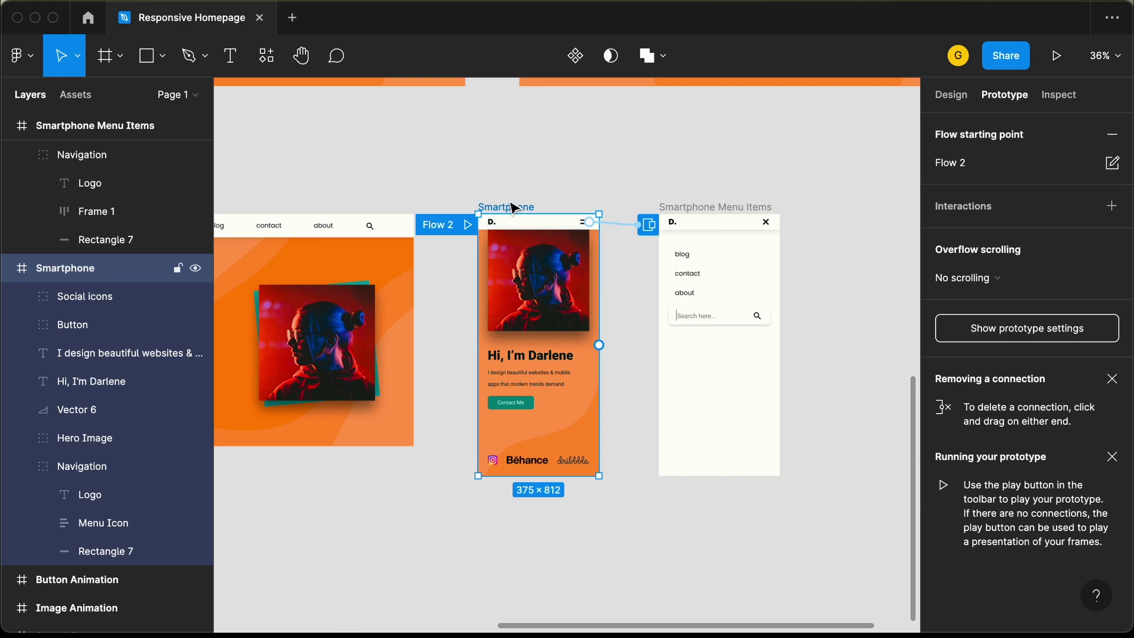
left_click(1060, 58)
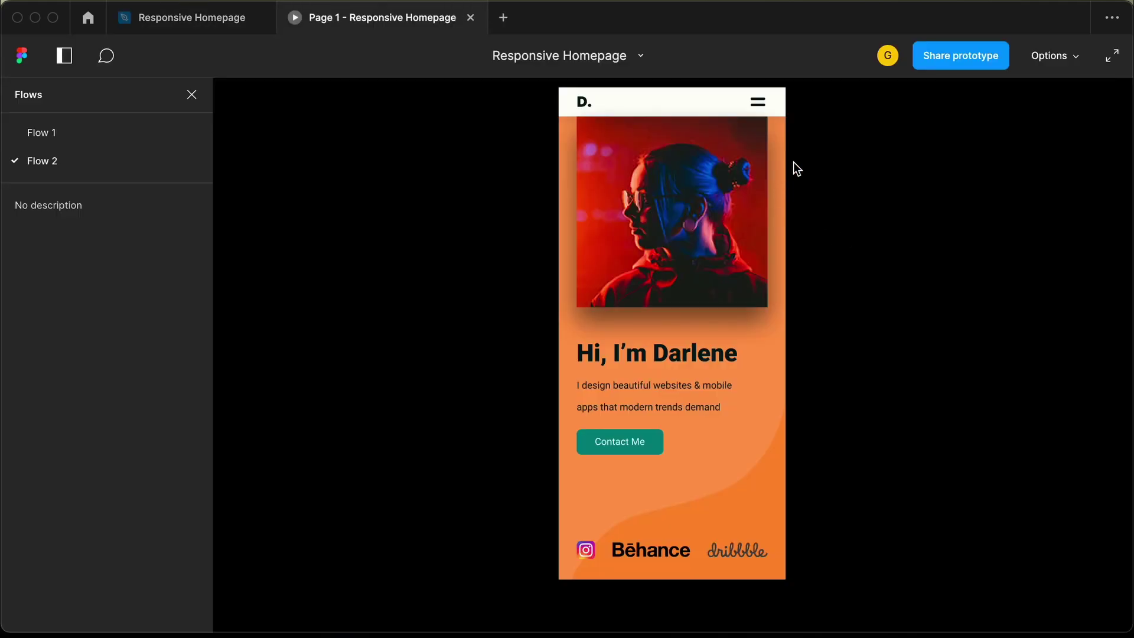
left_click(760, 109)
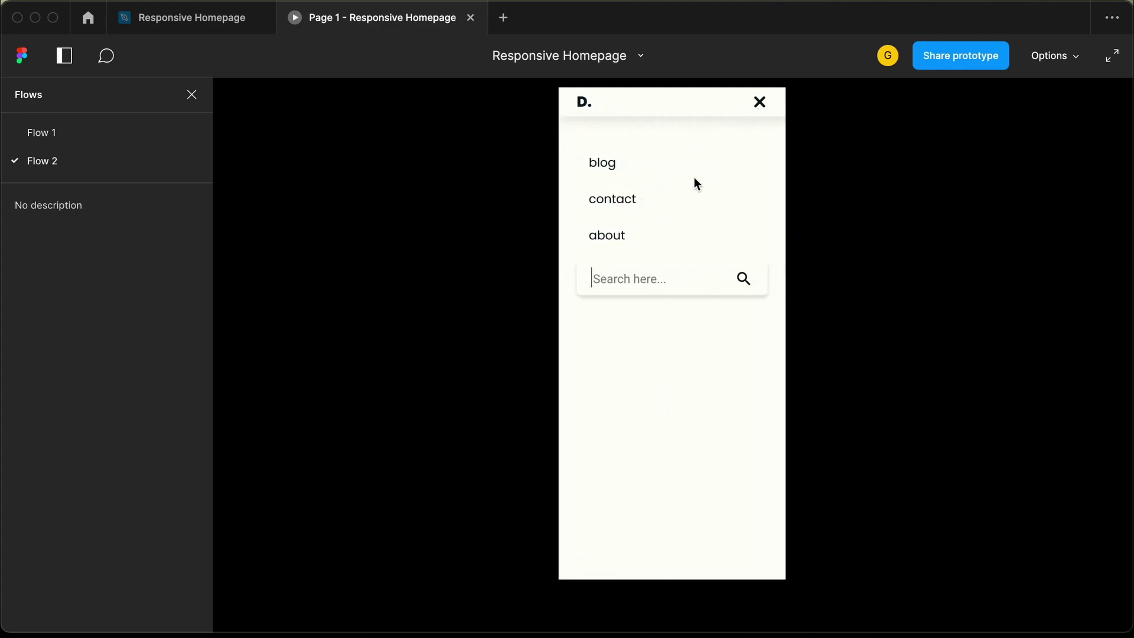
left_click(761, 112)
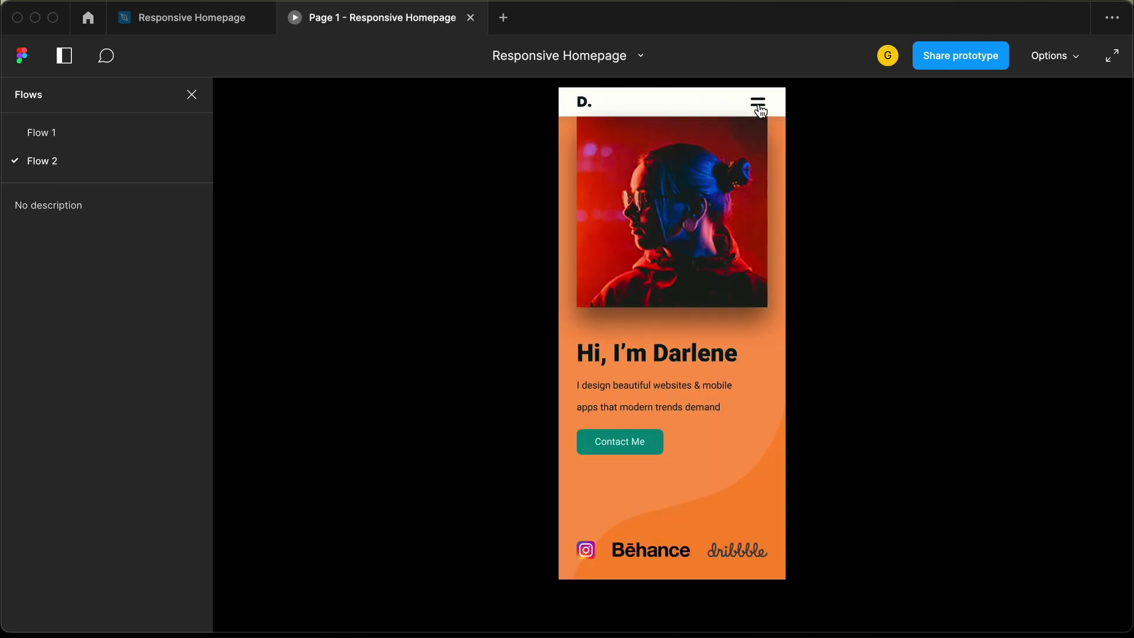
left_click(760, 110)
key("super+w")
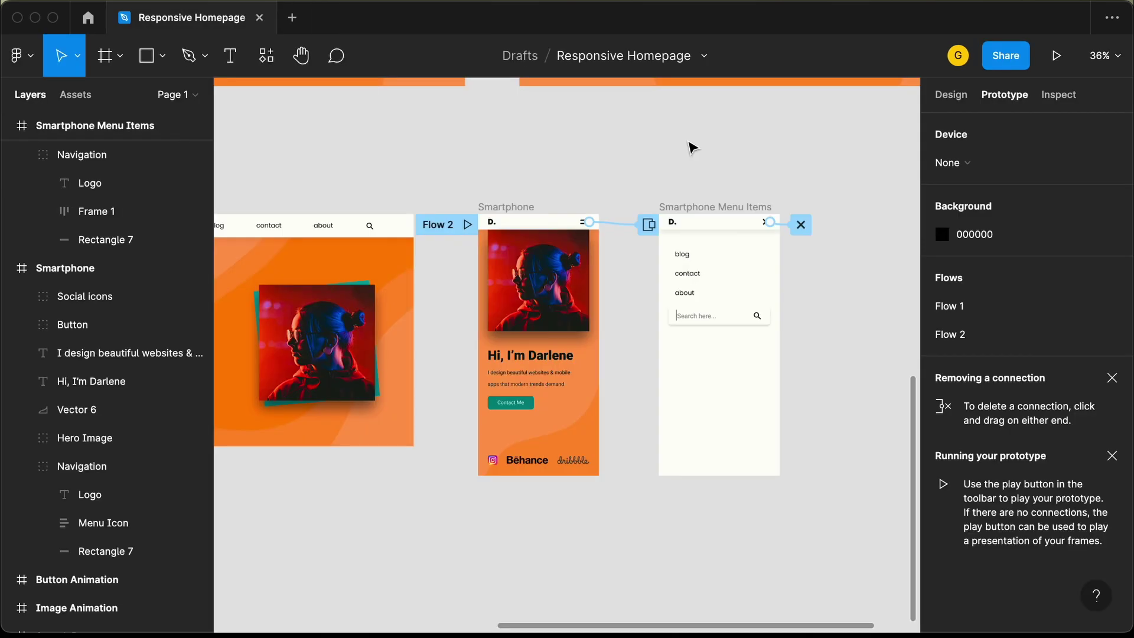